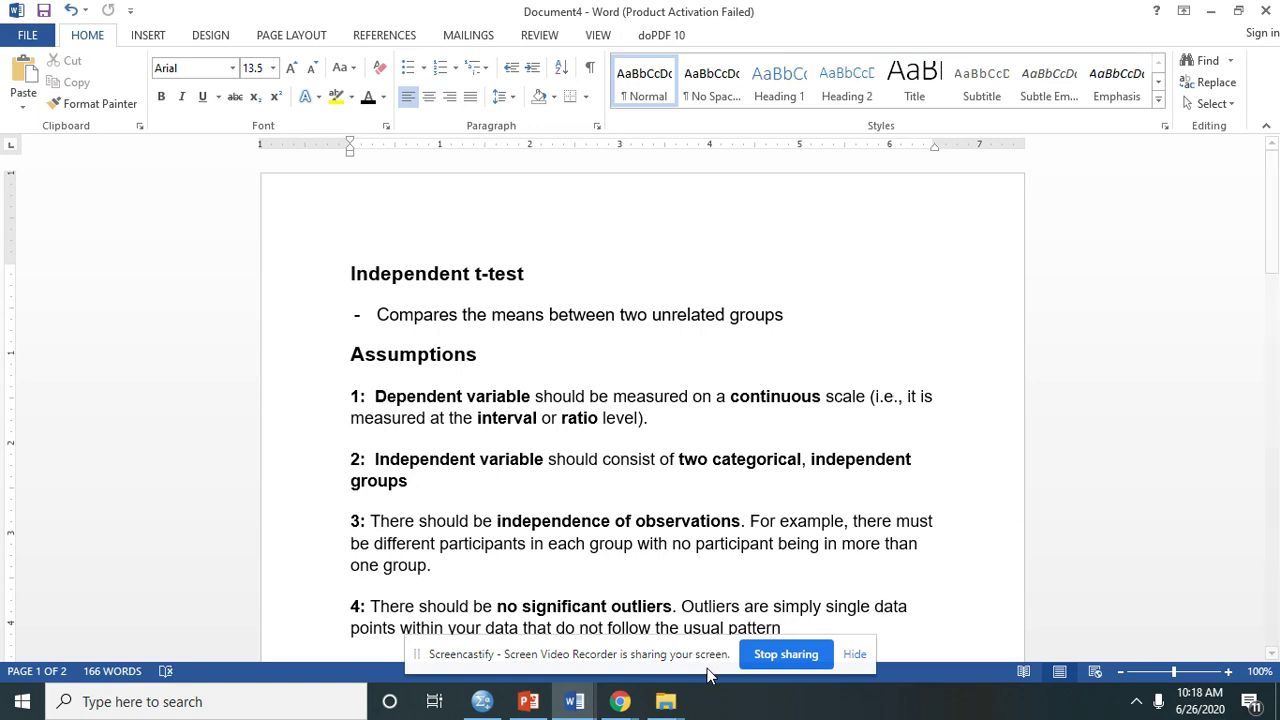
Step: Paste the fifth normality assumption and the bold Example Research Question heading at the document end
type("5:  Dependent variable should be approximately normally distributed for each group of the independent variable.")
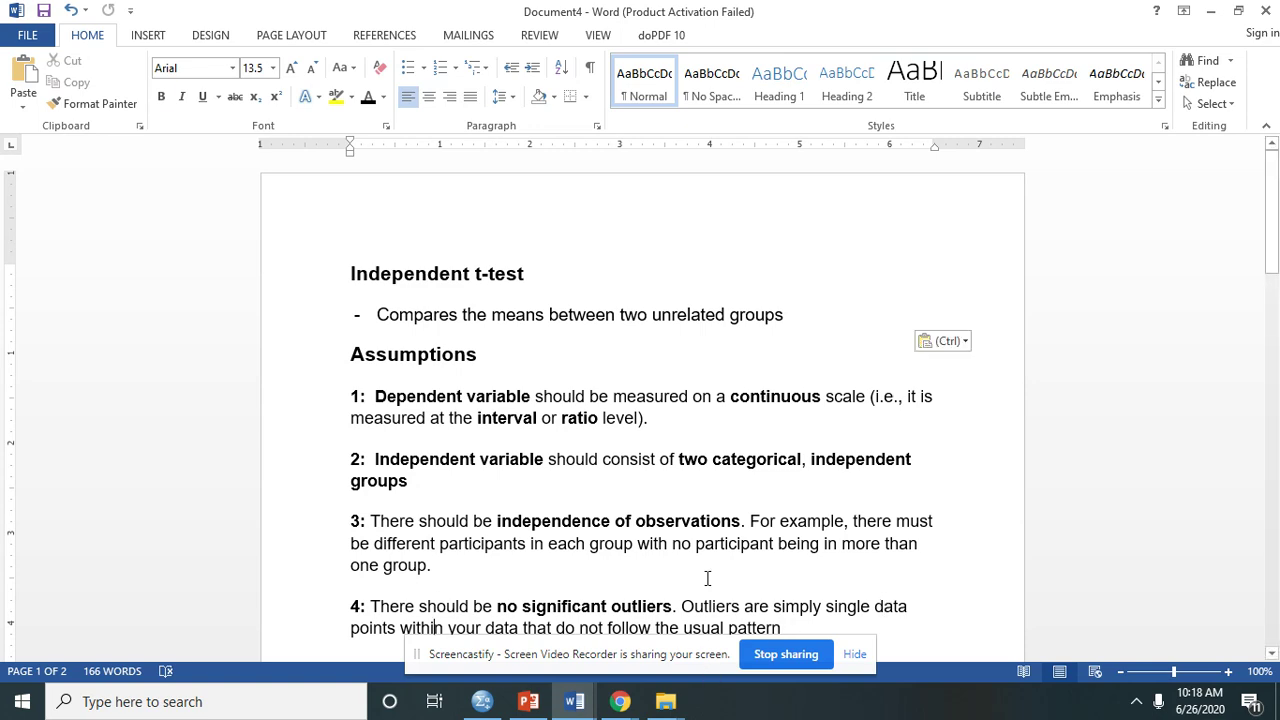
type("Example Research Question")
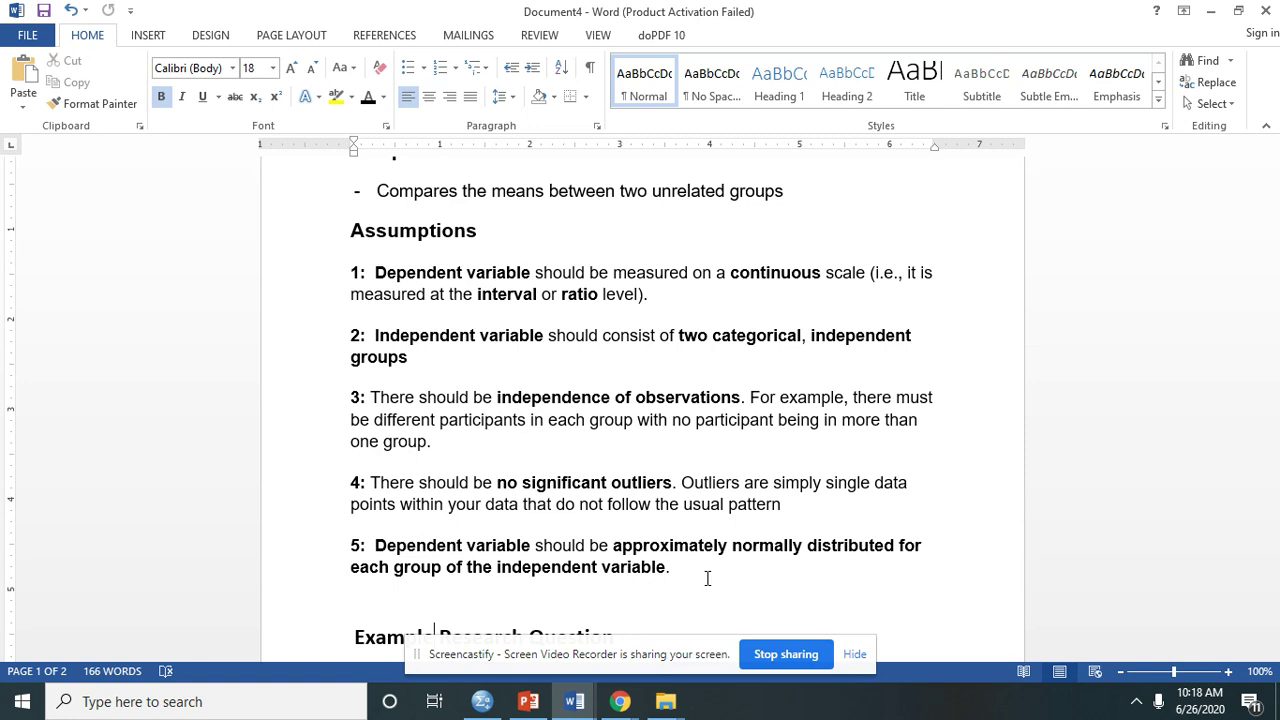
scroll(707, 578, "down", 3)
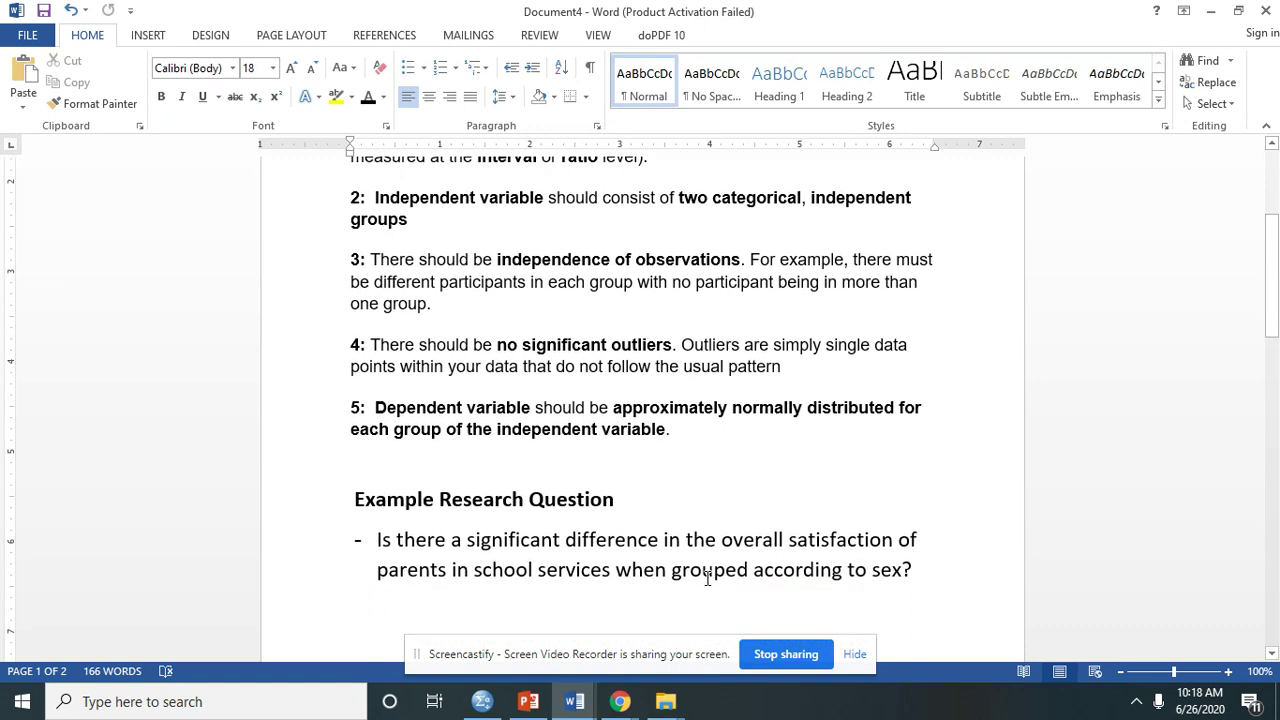
Step: Review the question, highlighting 'overall satisfaction' and 'sex', then switch to the SPSS Data Editor
key("ctrl+v")
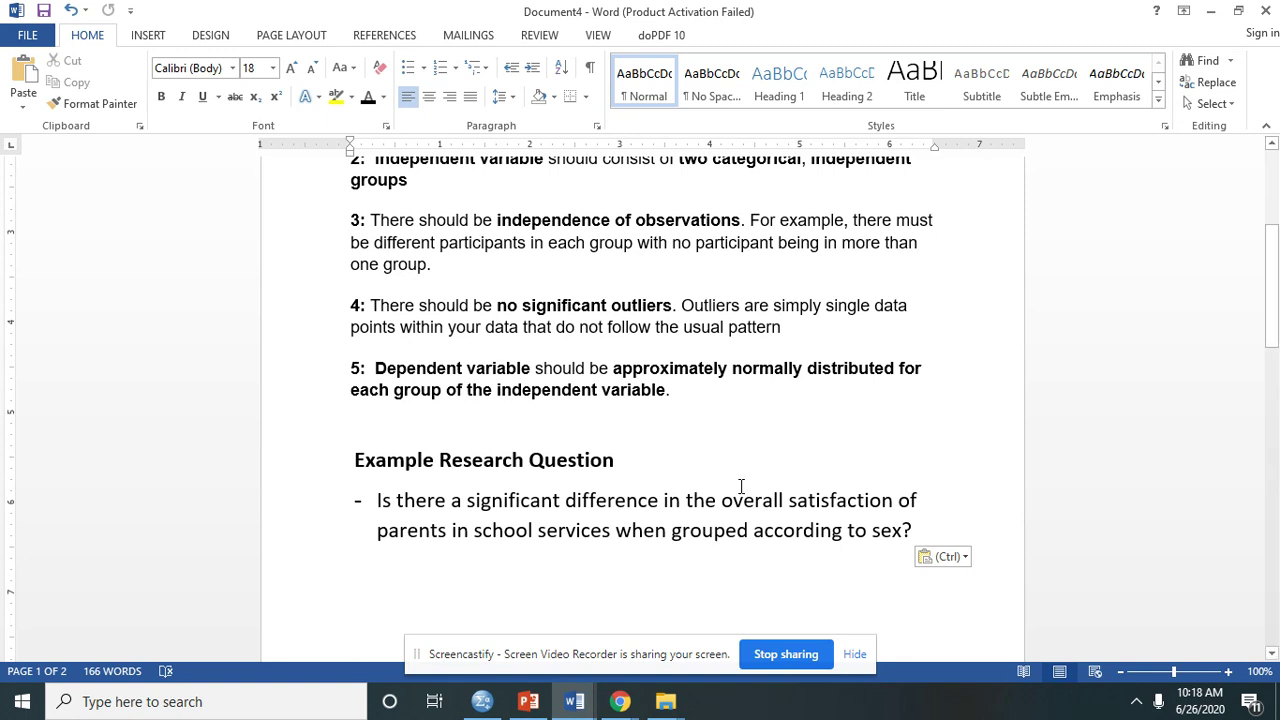
left_click_drag(724, 500, 864, 510)
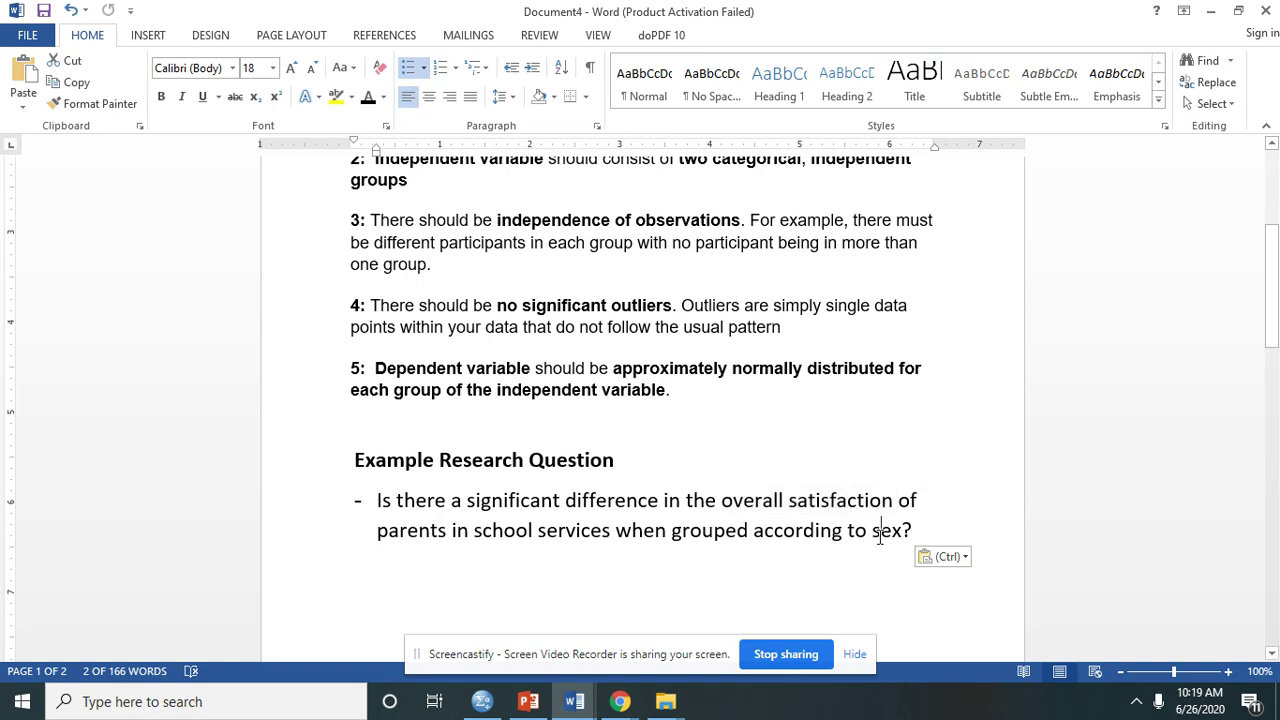
double_click(880, 532)
left_click(898, 572)
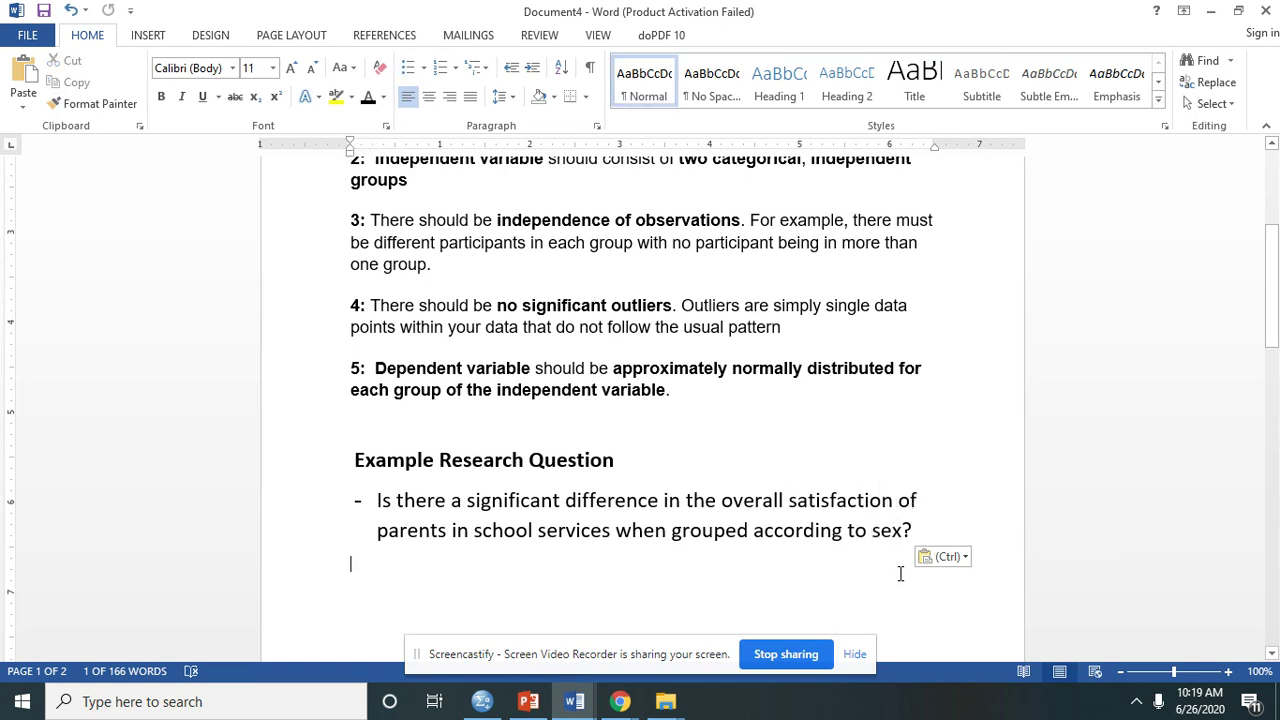
double_click(873, 531)
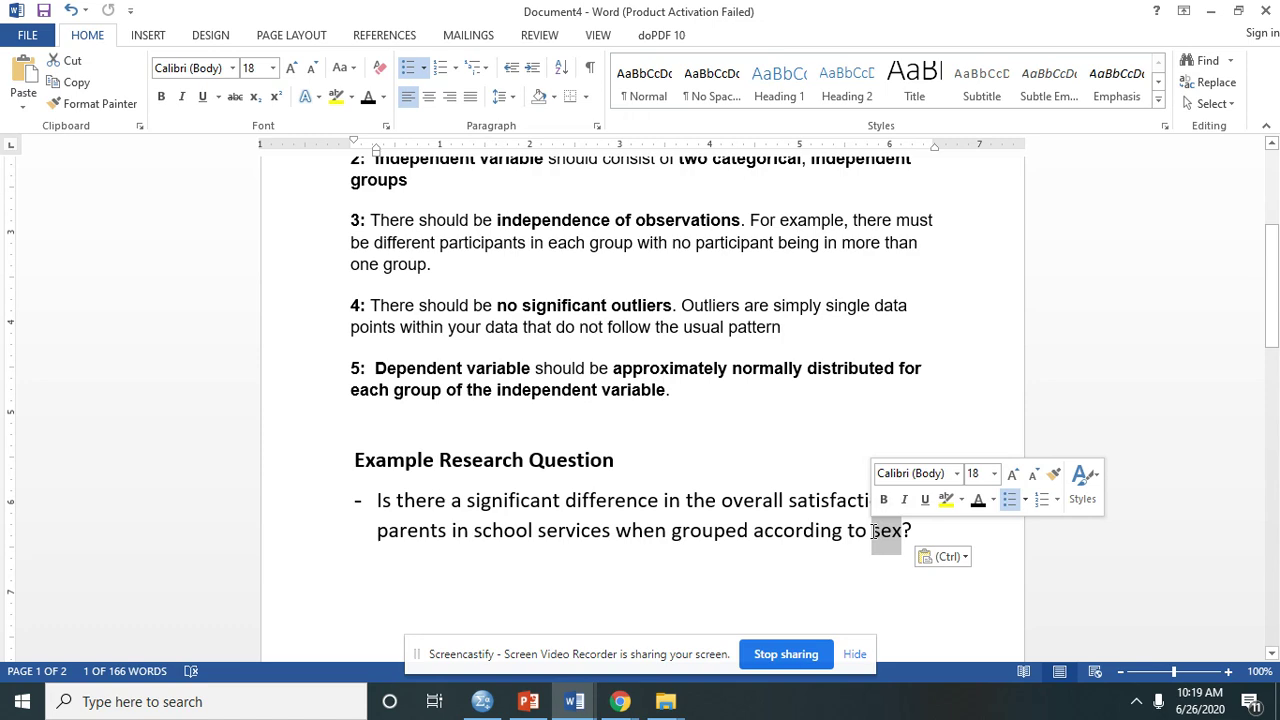
left_click(487, 704)
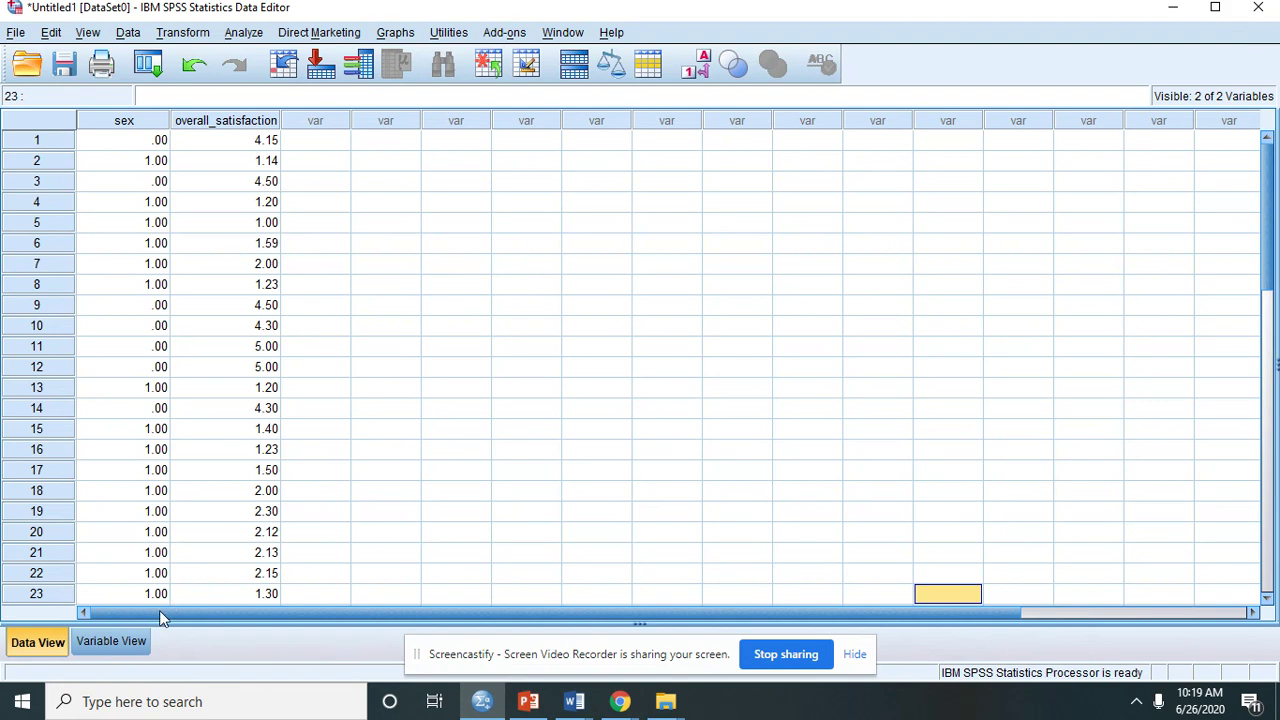
left_click(127, 640)
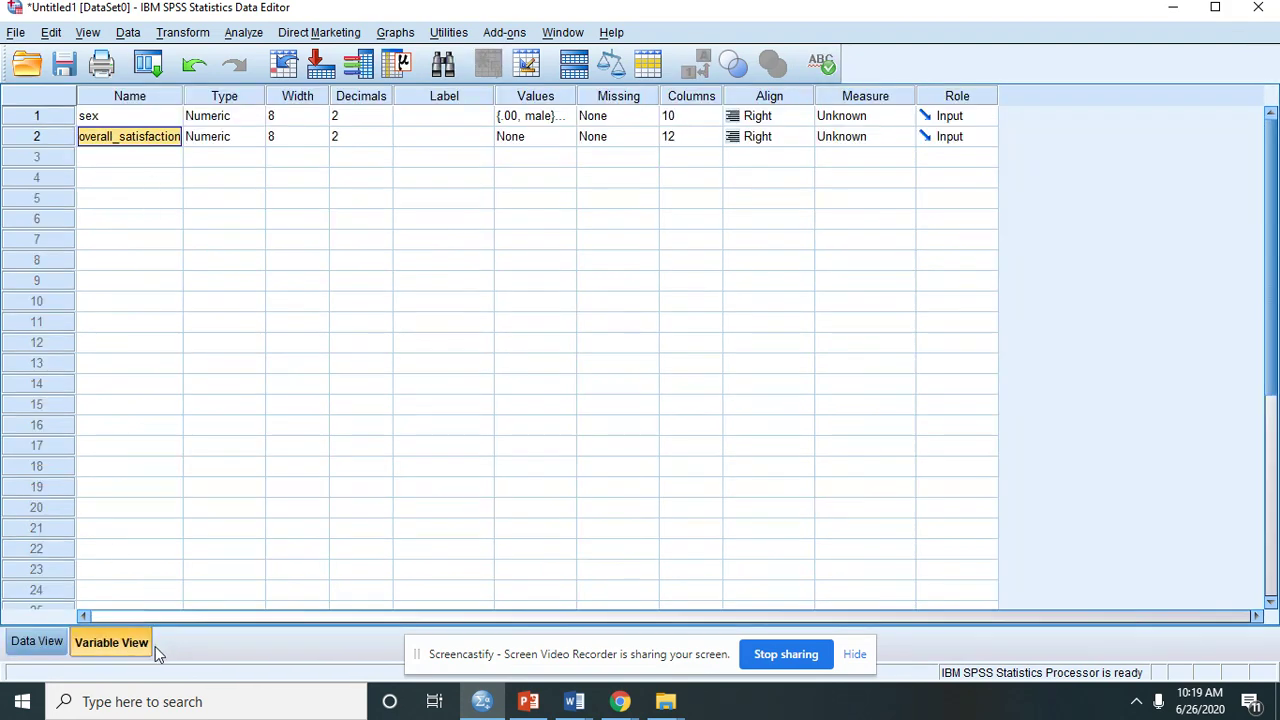
left_click(121, 119)
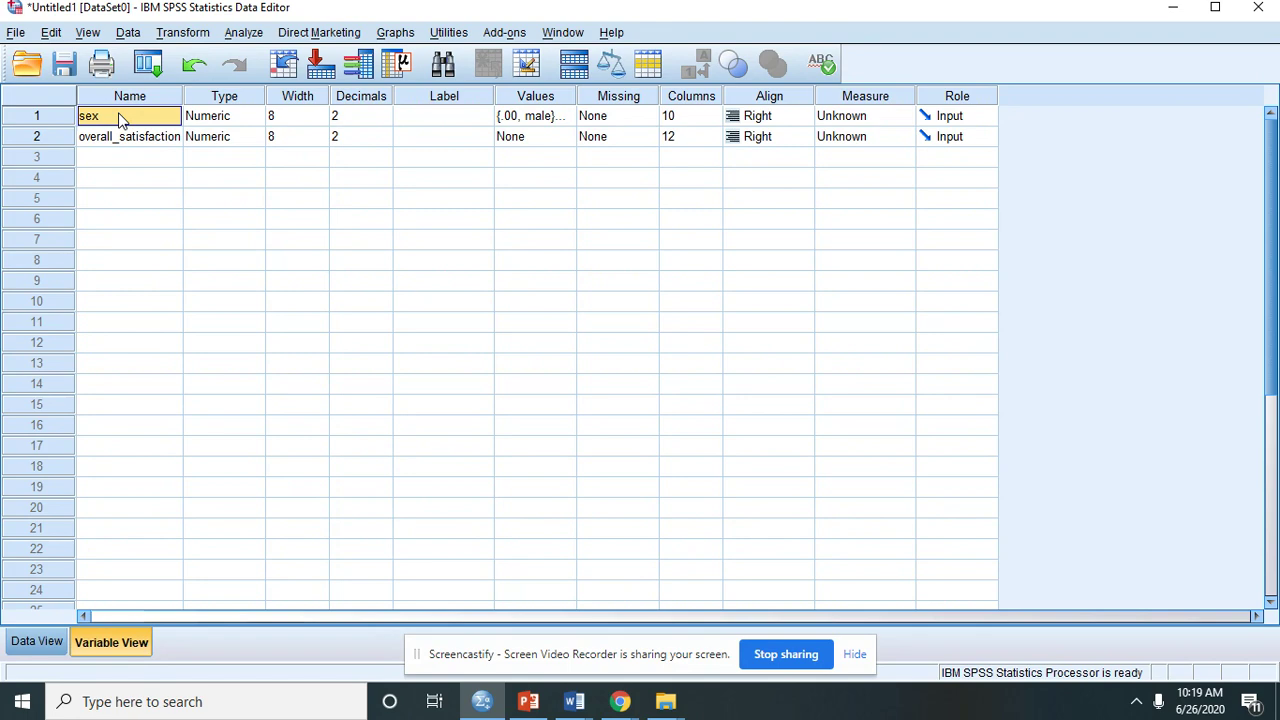
left_click(552, 117)
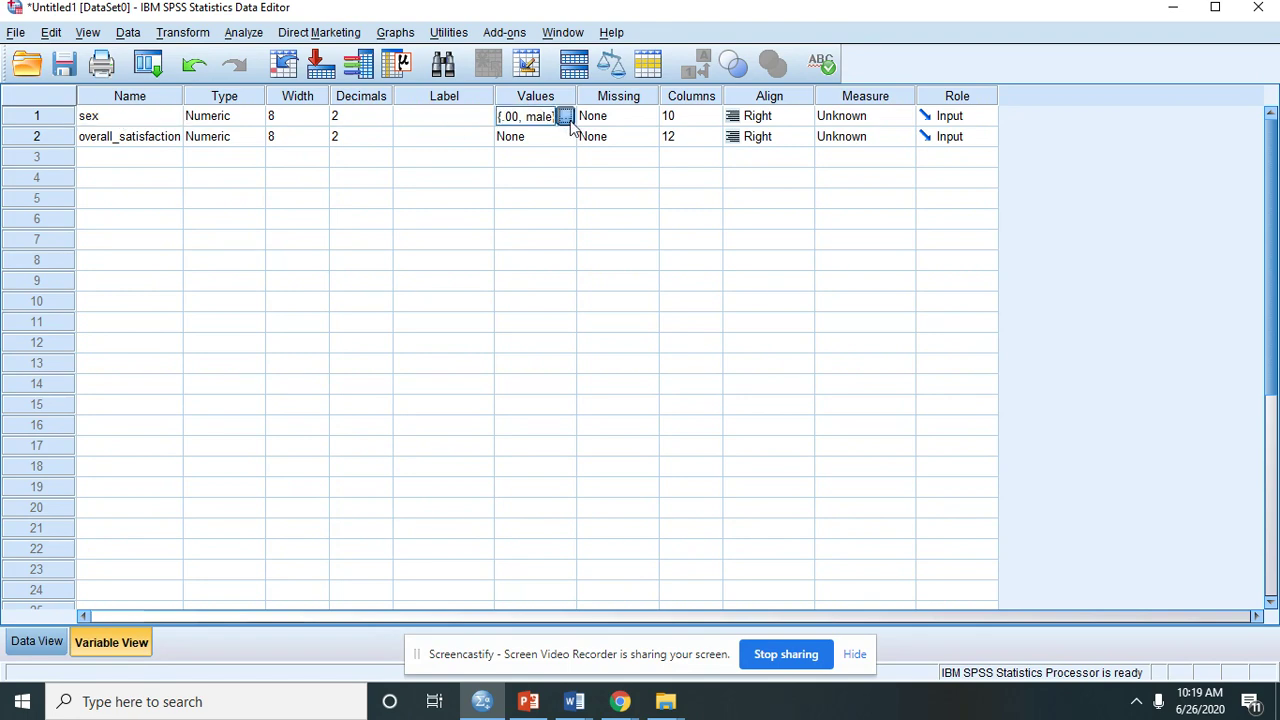
left_click(565, 117)
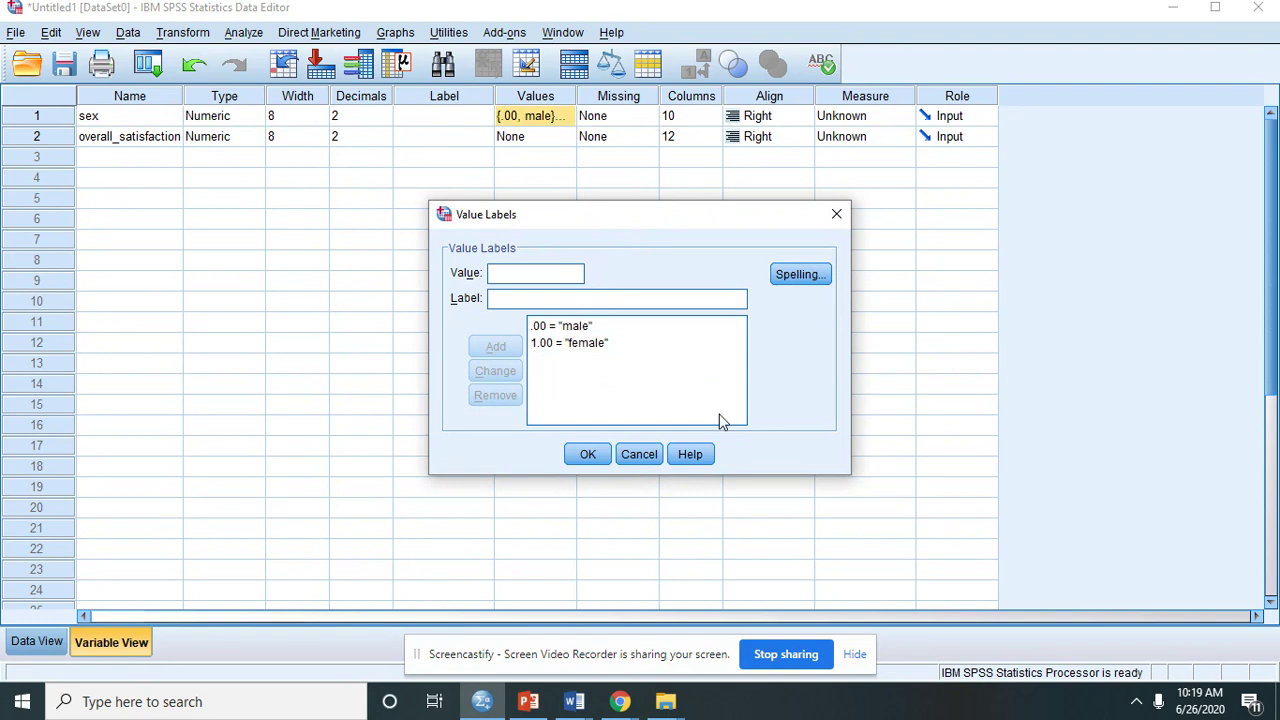
left_click(637, 454)
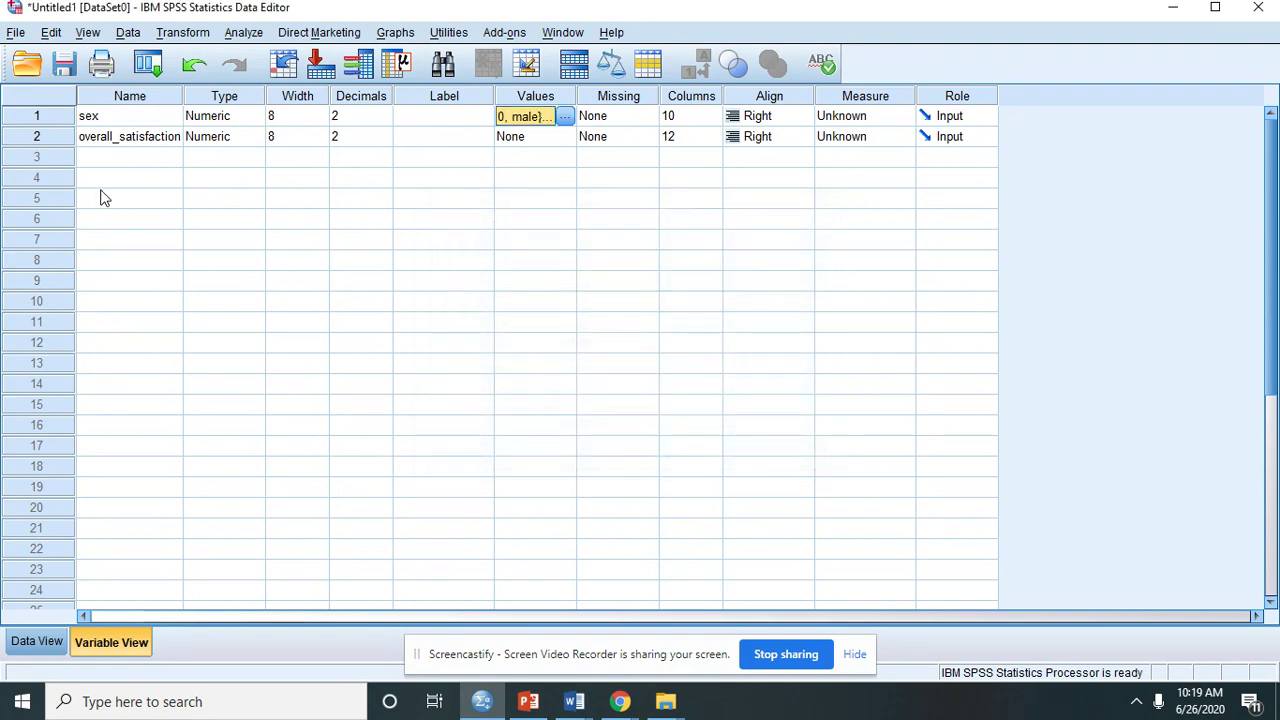
left_click(90, 144)
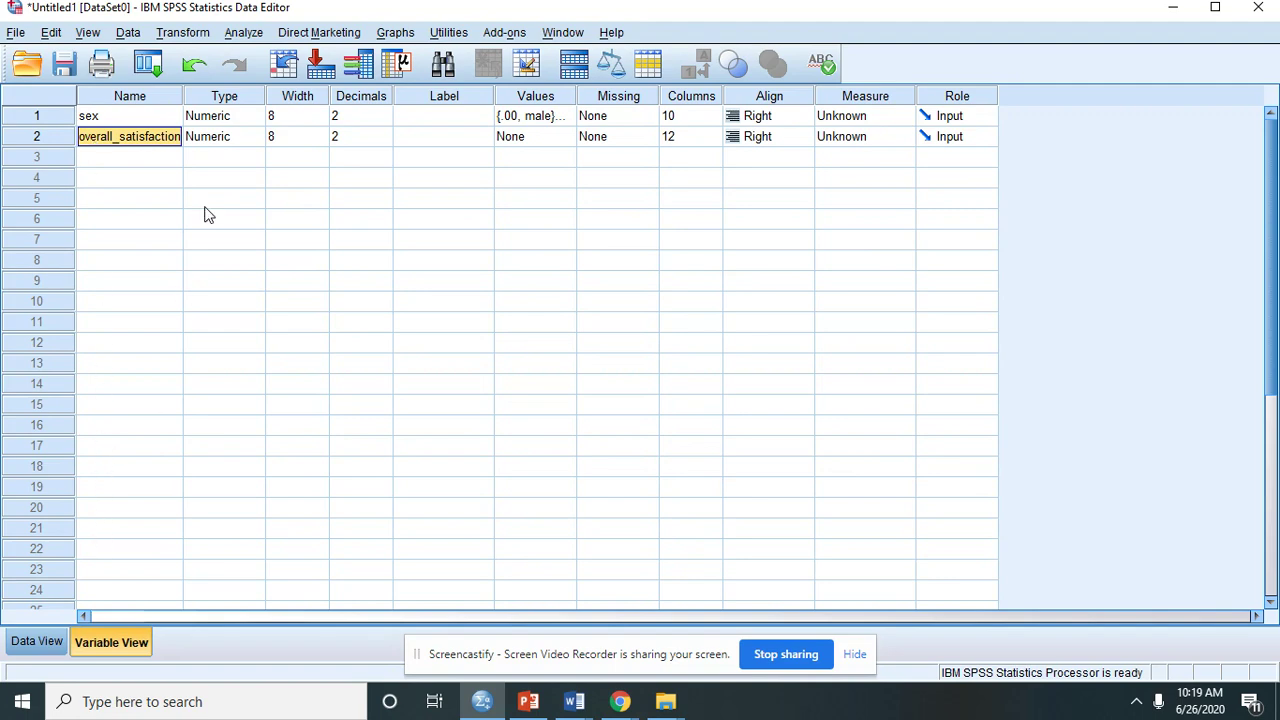
Step: Return to Data View, scroll through all 30 cases, and open Analyze > Compare Means
left_click(37, 643)
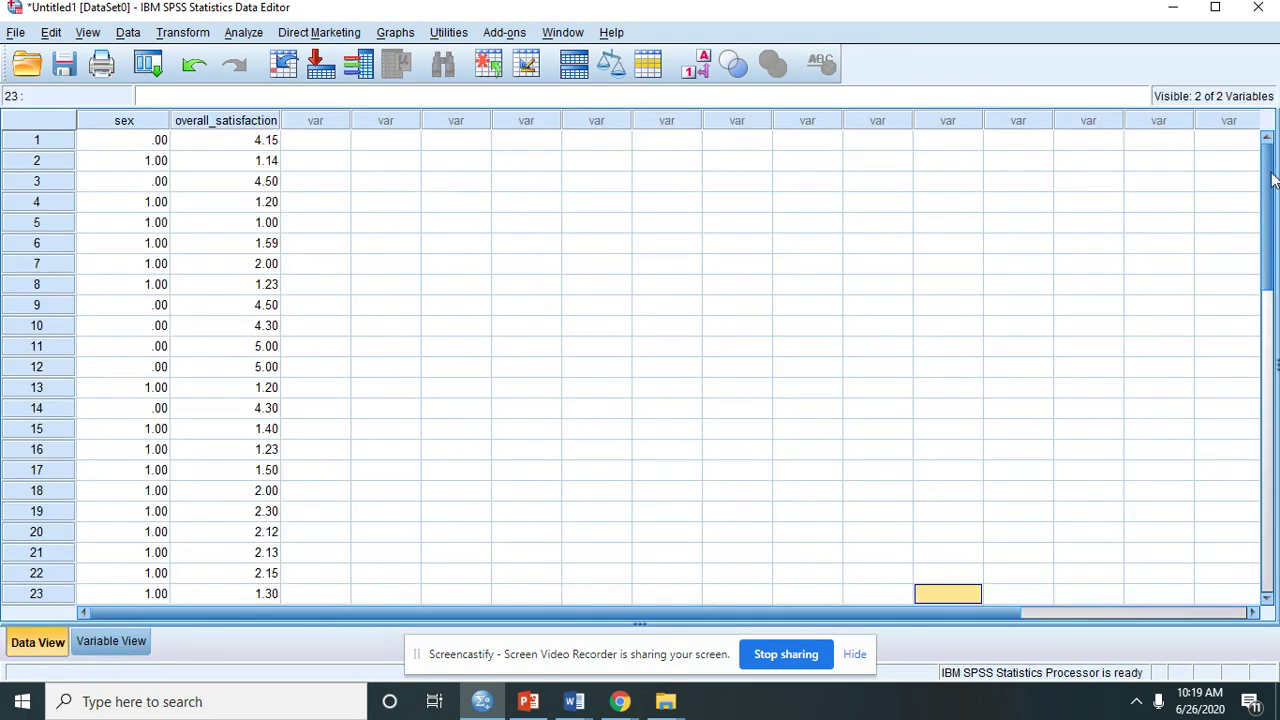
scroll(1270, 260, "down", 4)
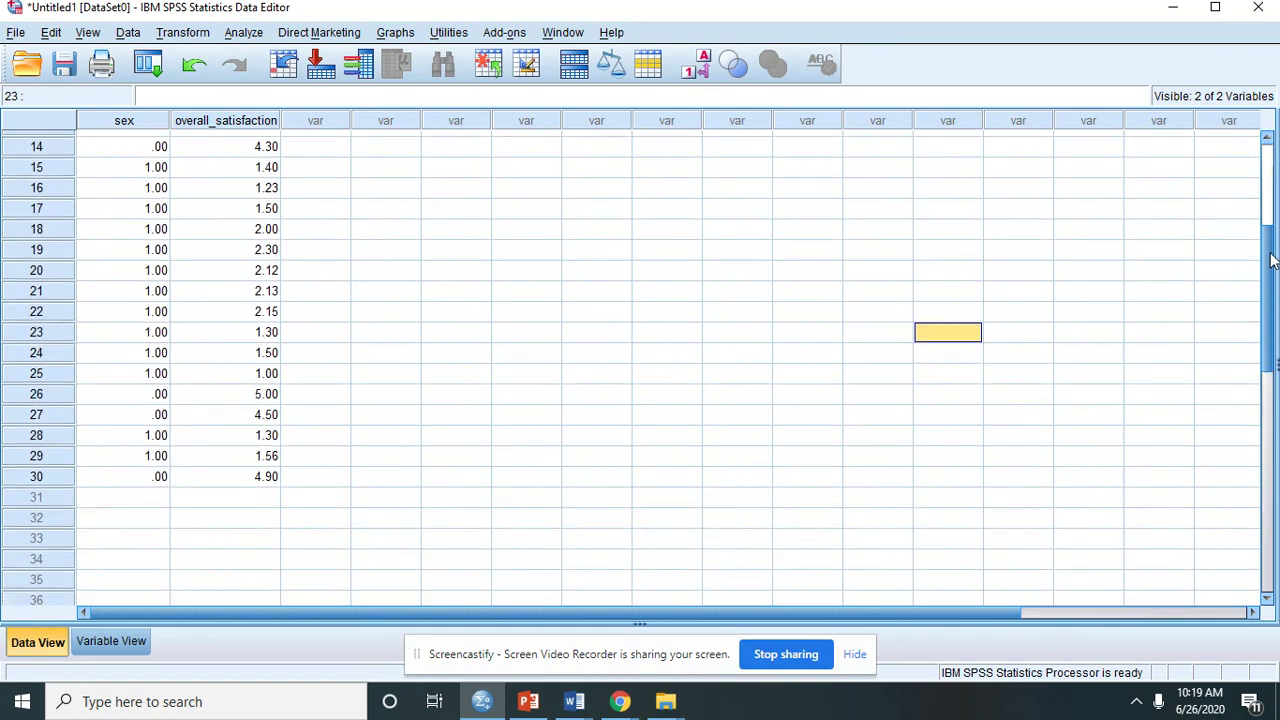
left_click_drag(1270, 260, 1270, 140)
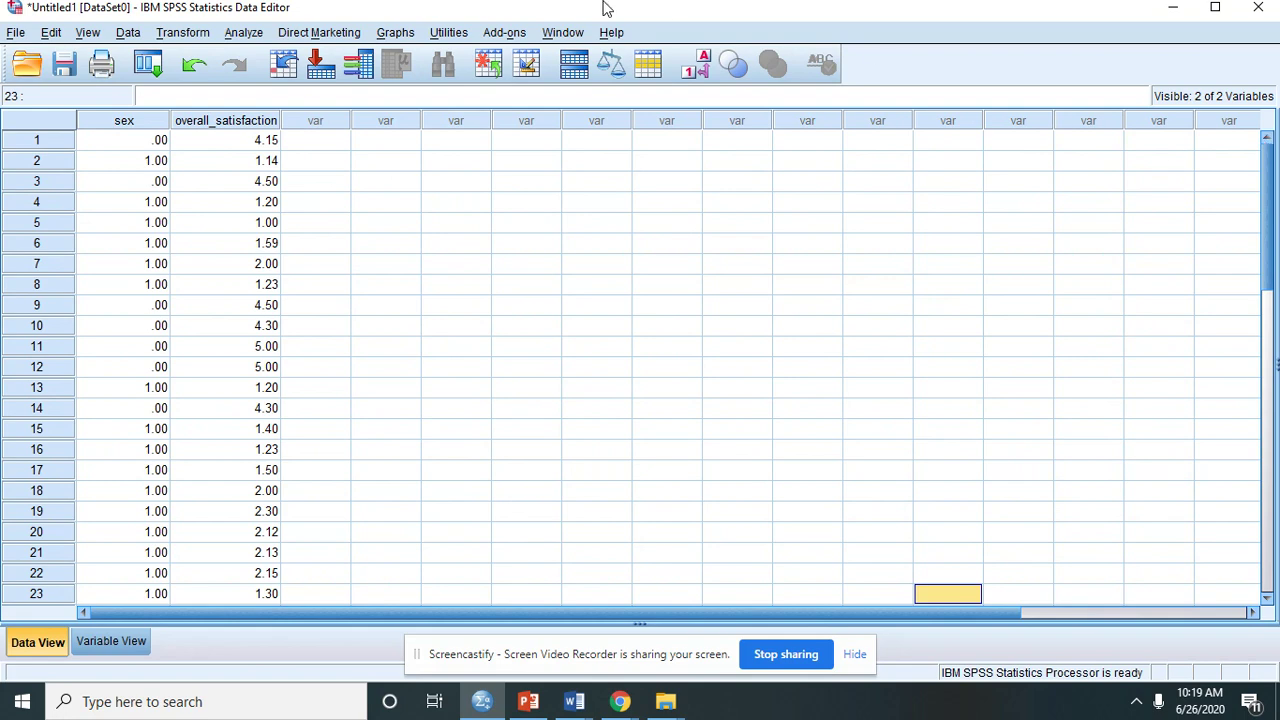
left_click(244, 33)
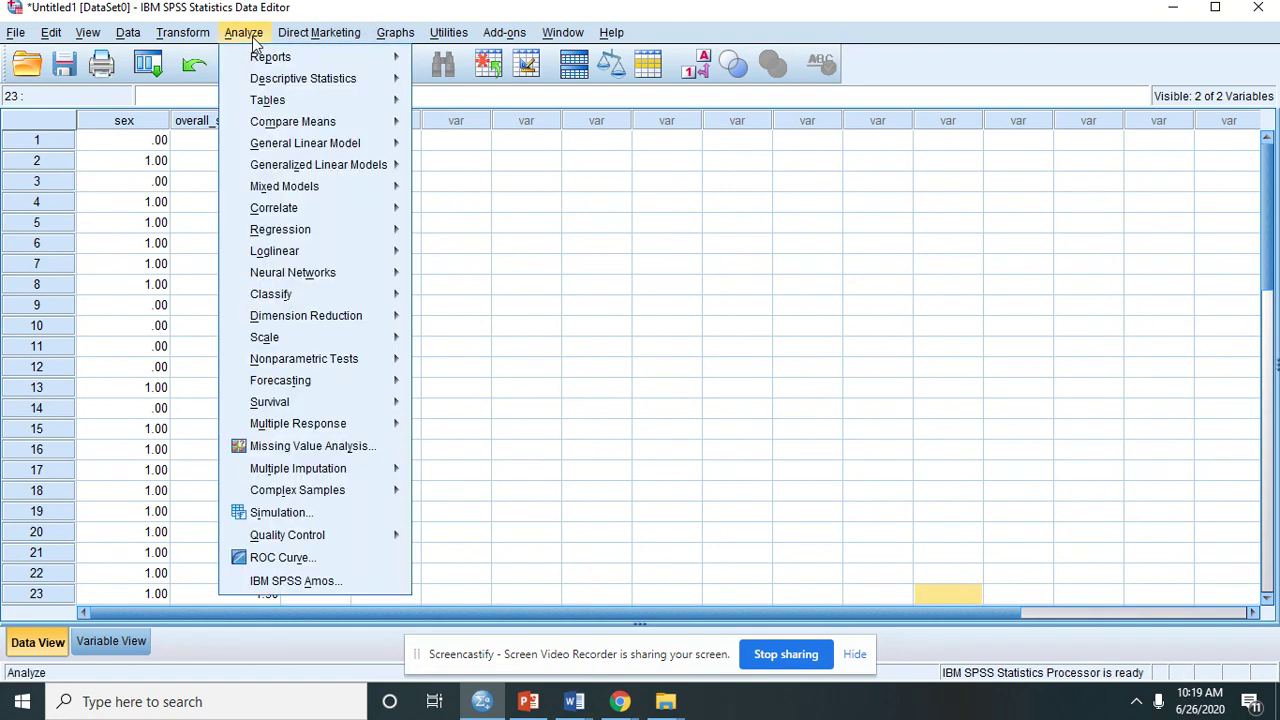
mouse_move(267, 146)
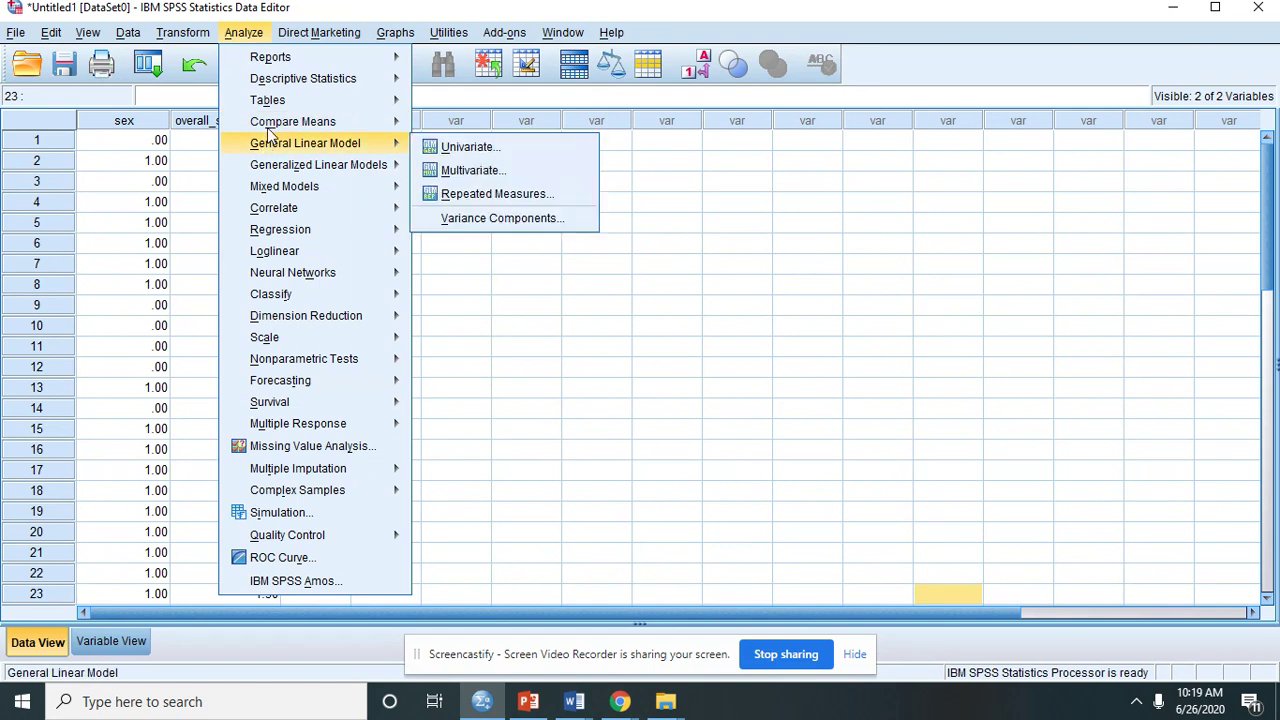
mouse_move(270, 124)
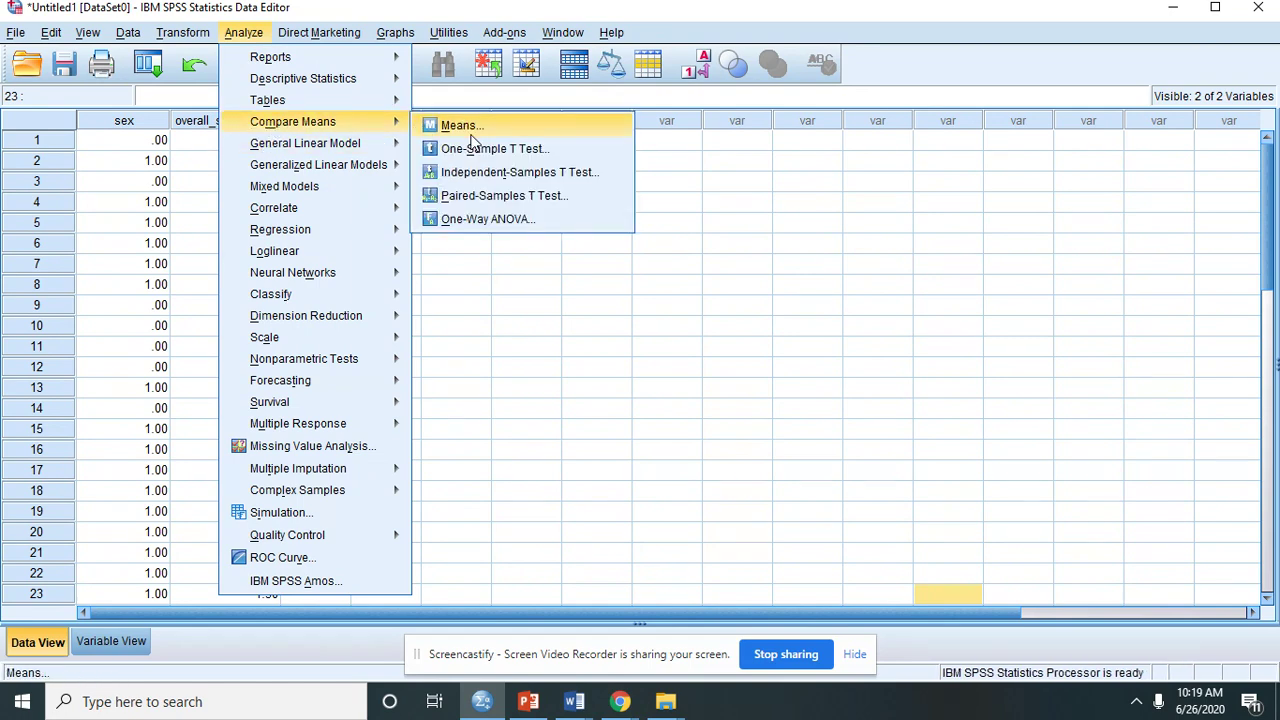
Step: Start an Independent-Samples T Test and make sex the grouping variable
left_click(563, 174)
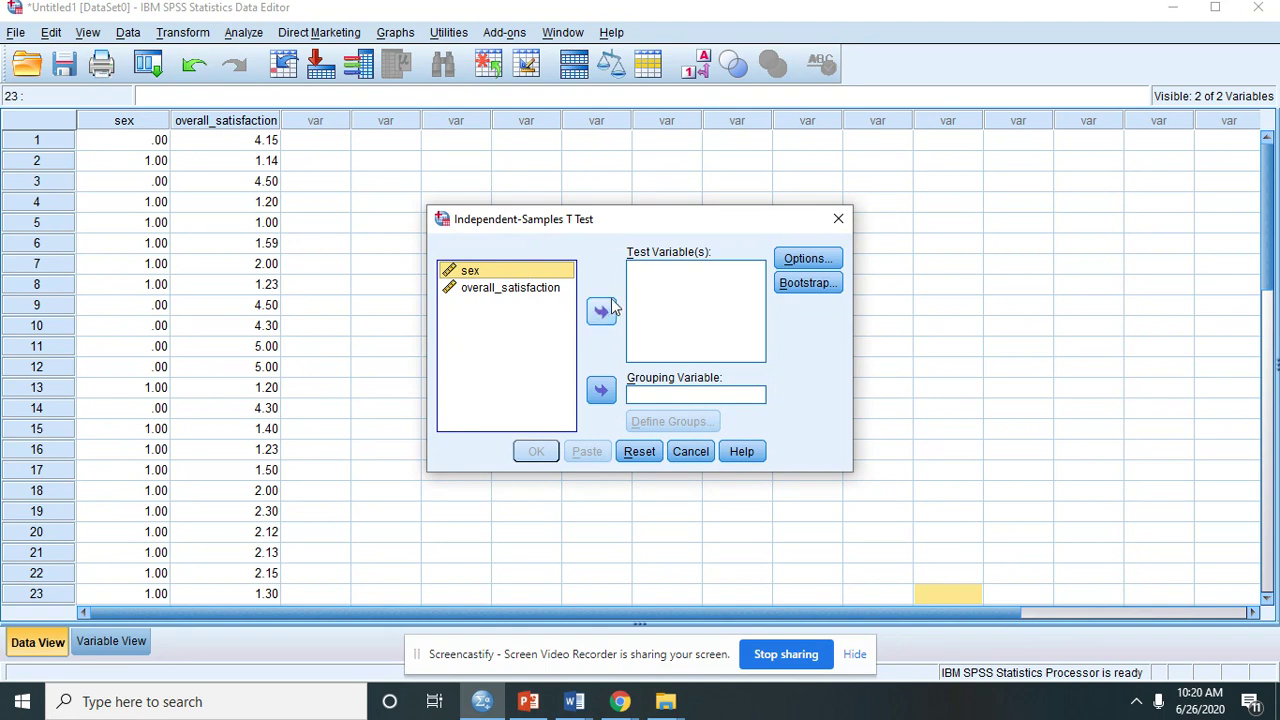
left_click(519, 289)
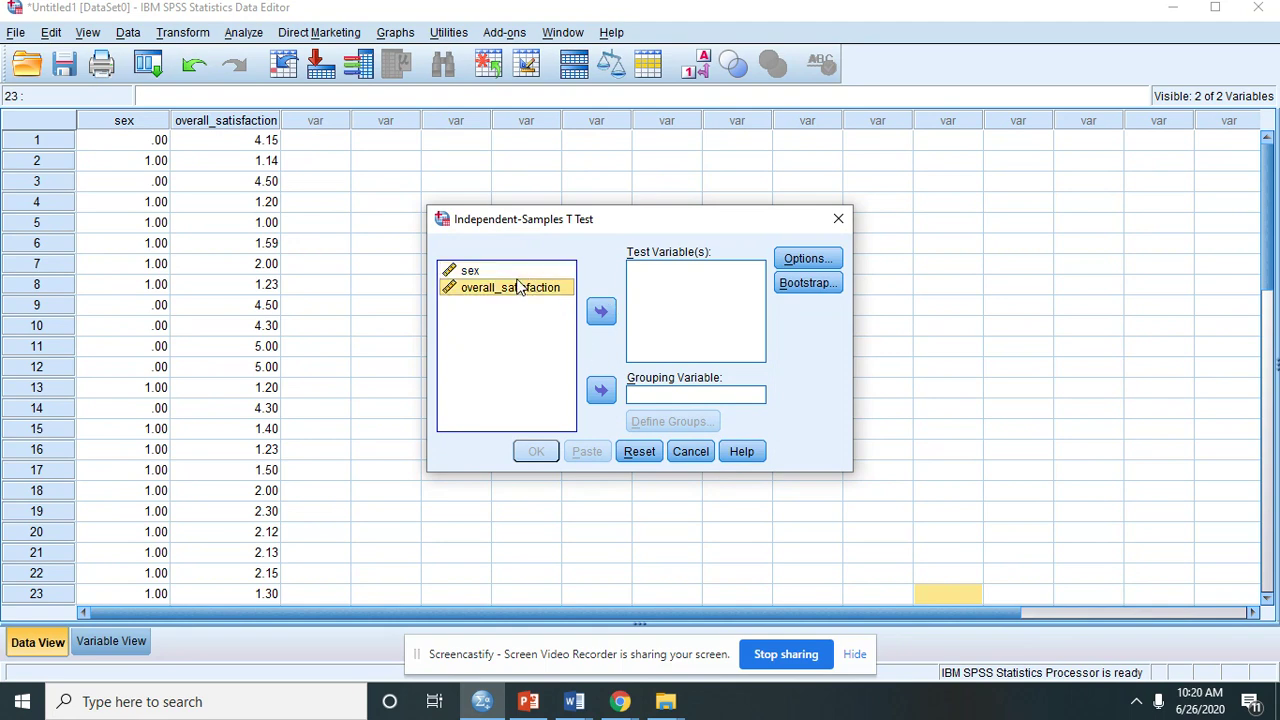
left_click(517, 277)
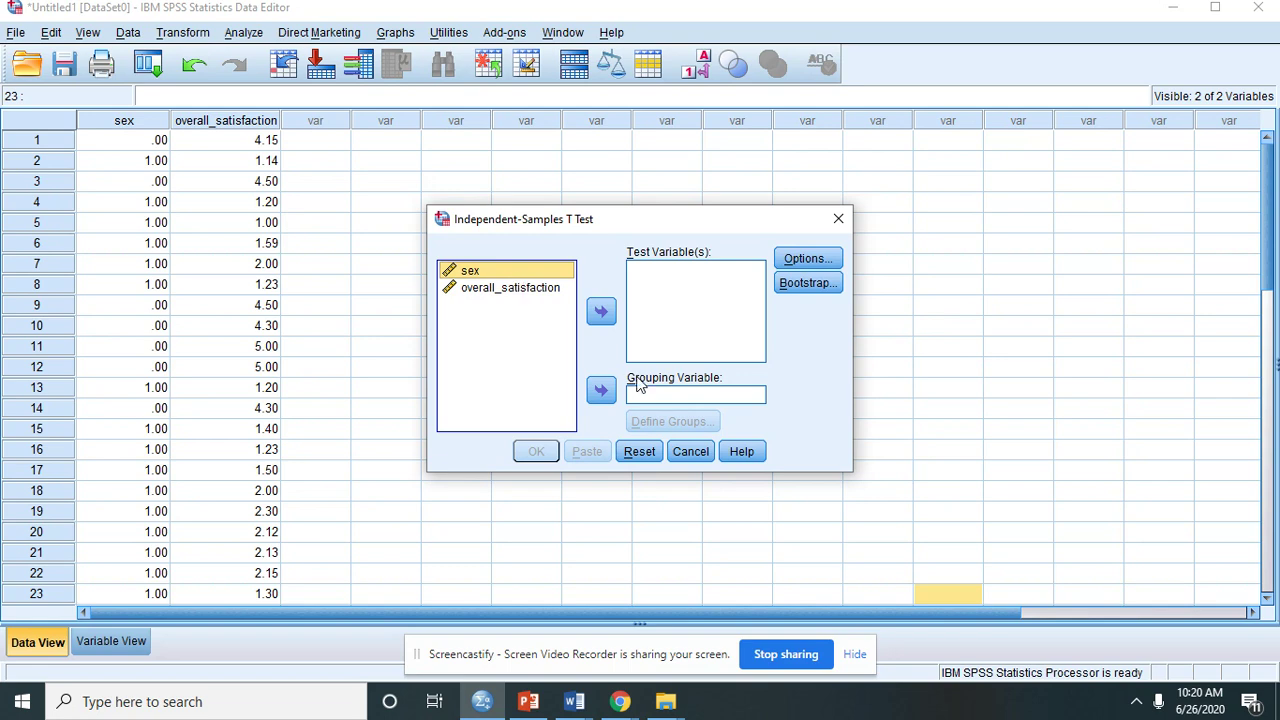
left_click(605, 392)
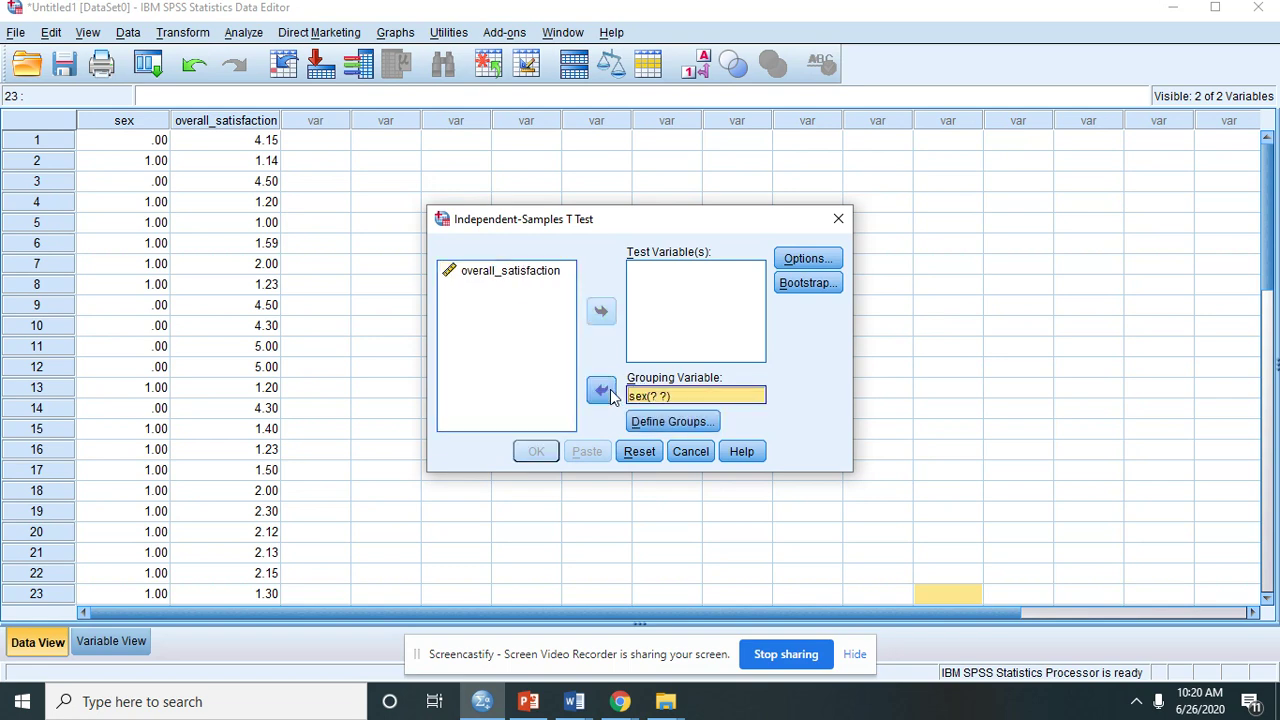
Step: Define the sex groups as 0 and 1
left_click(668, 421)
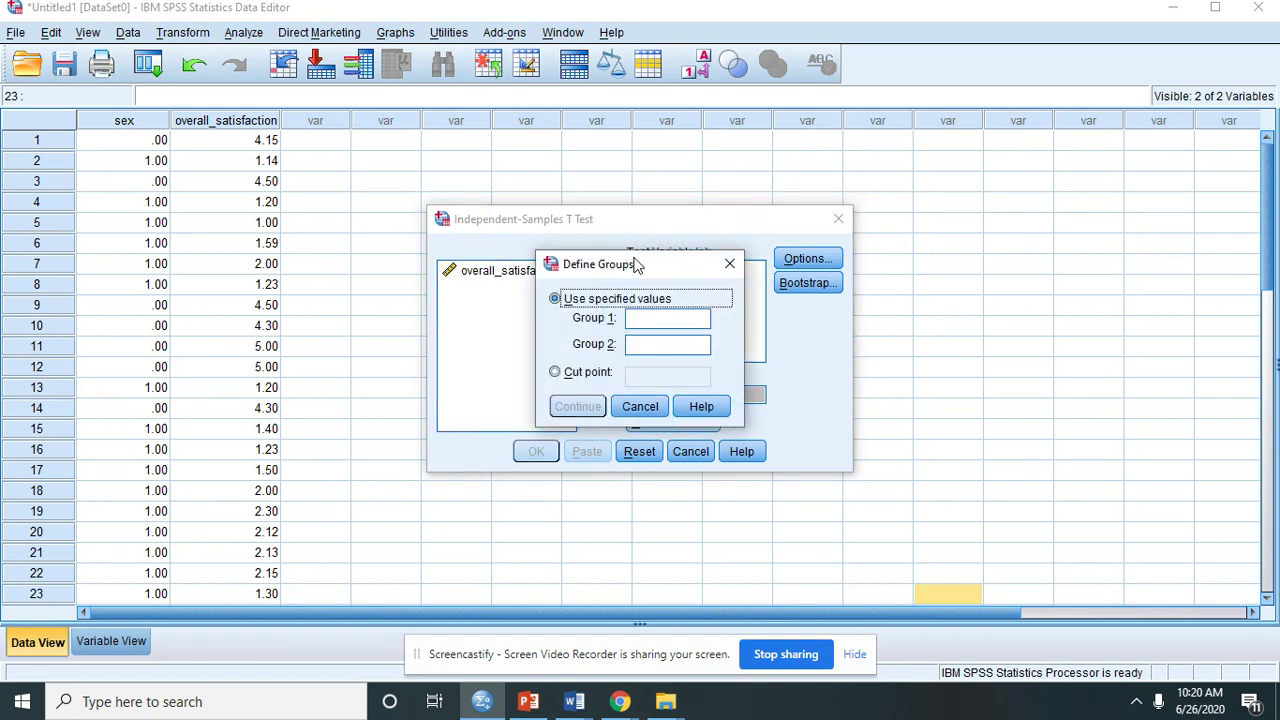
left_click_drag(642, 264, 760, 285)
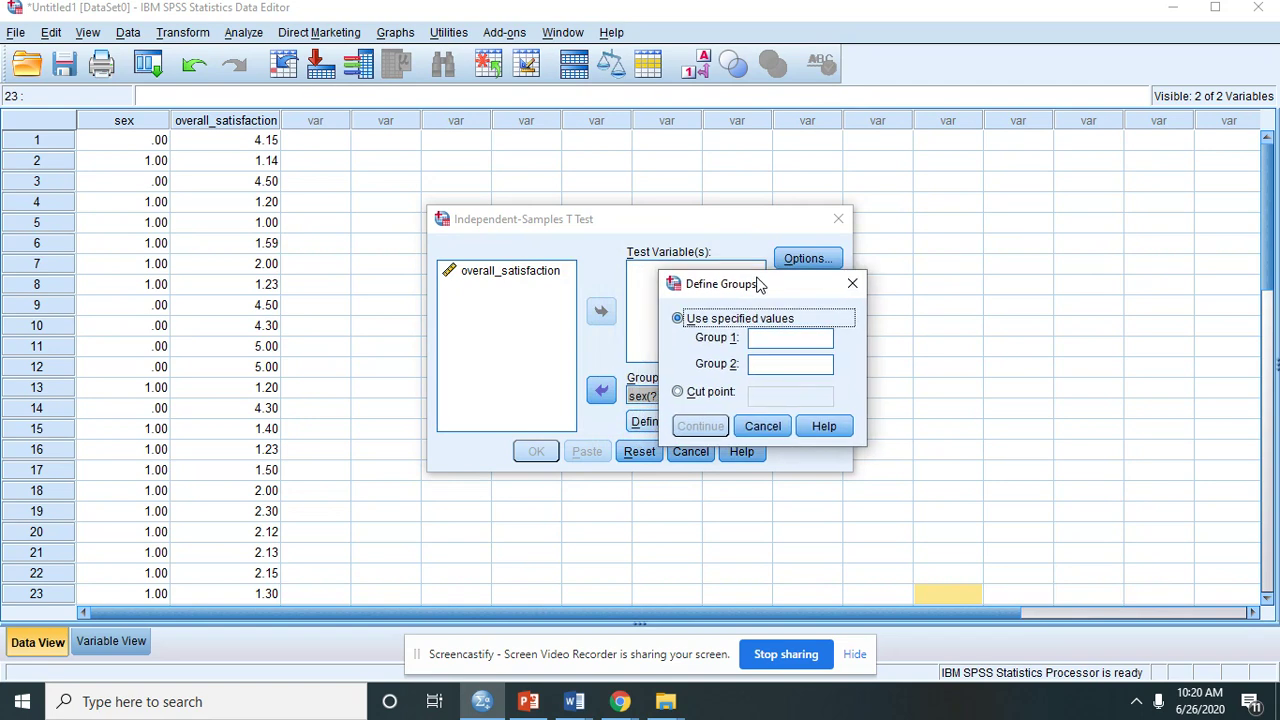
left_click(789, 343)
type("0")
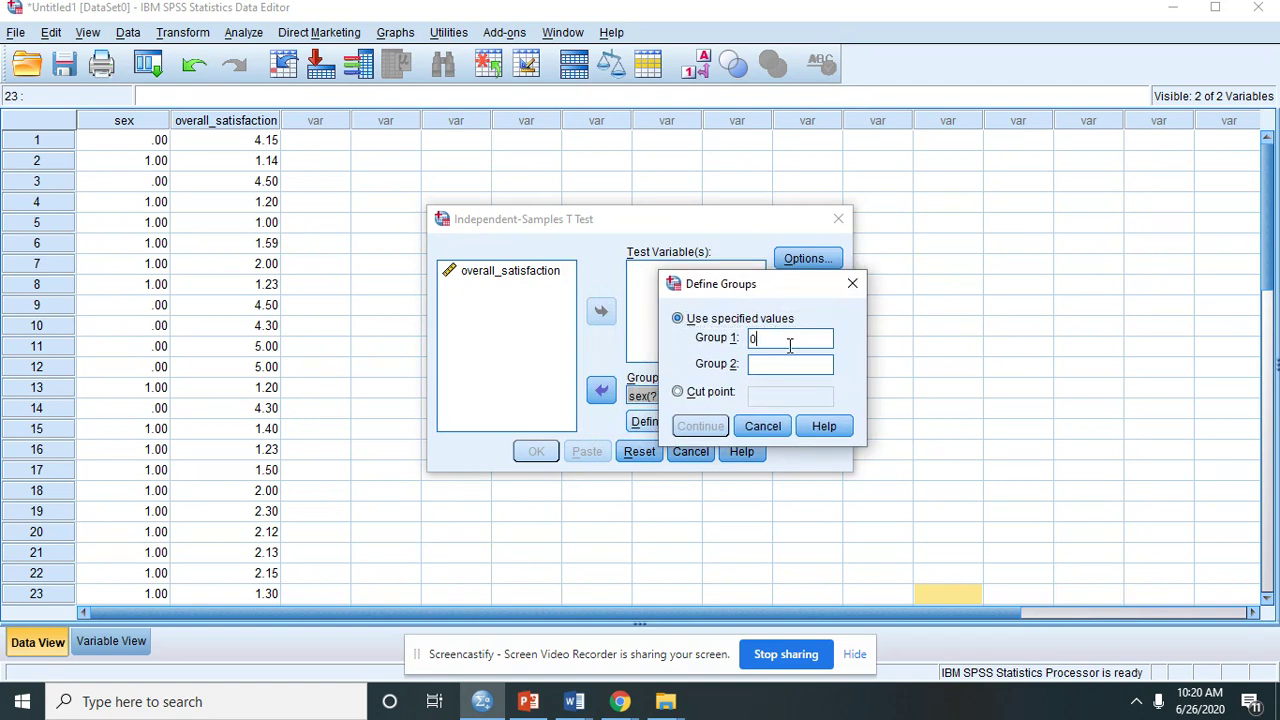
left_click(775, 363)
type("1")
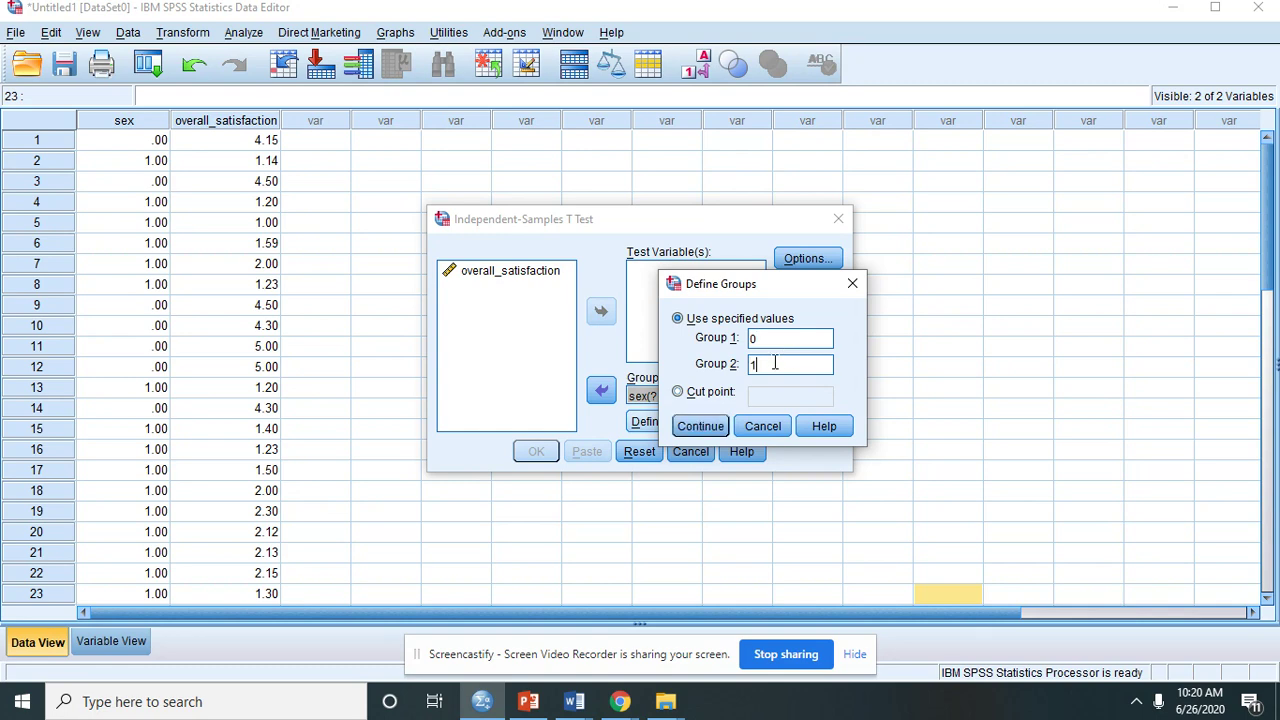
left_click(708, 428)
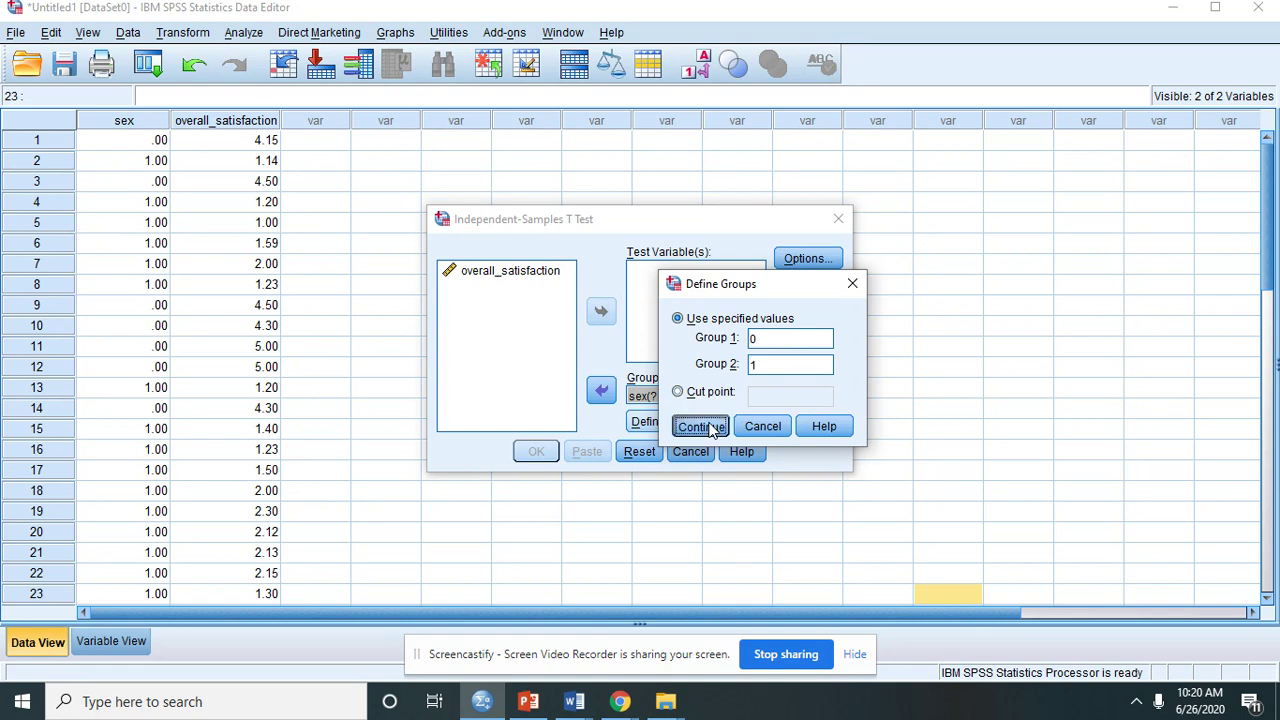
Step: Set overall_satisfaction as the test variable and run the t-test
left_click(505, 275)
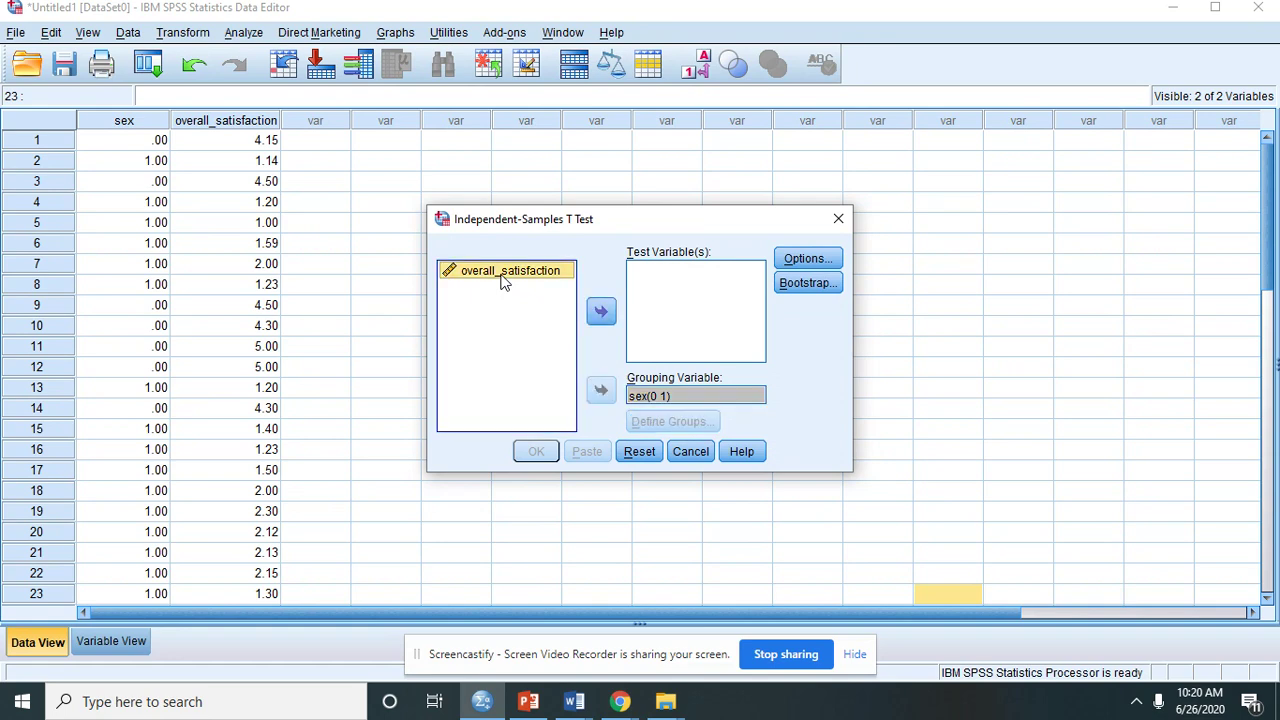
left_click(606, 314)
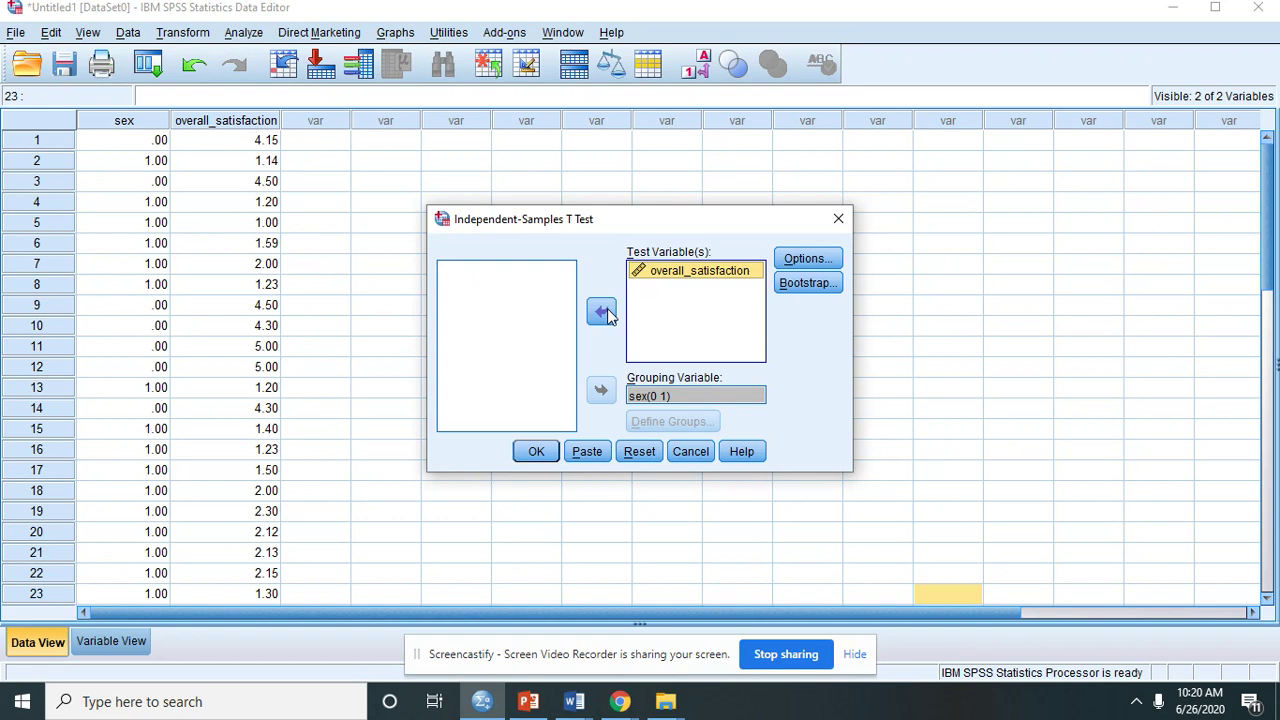
left_click(536, 453)
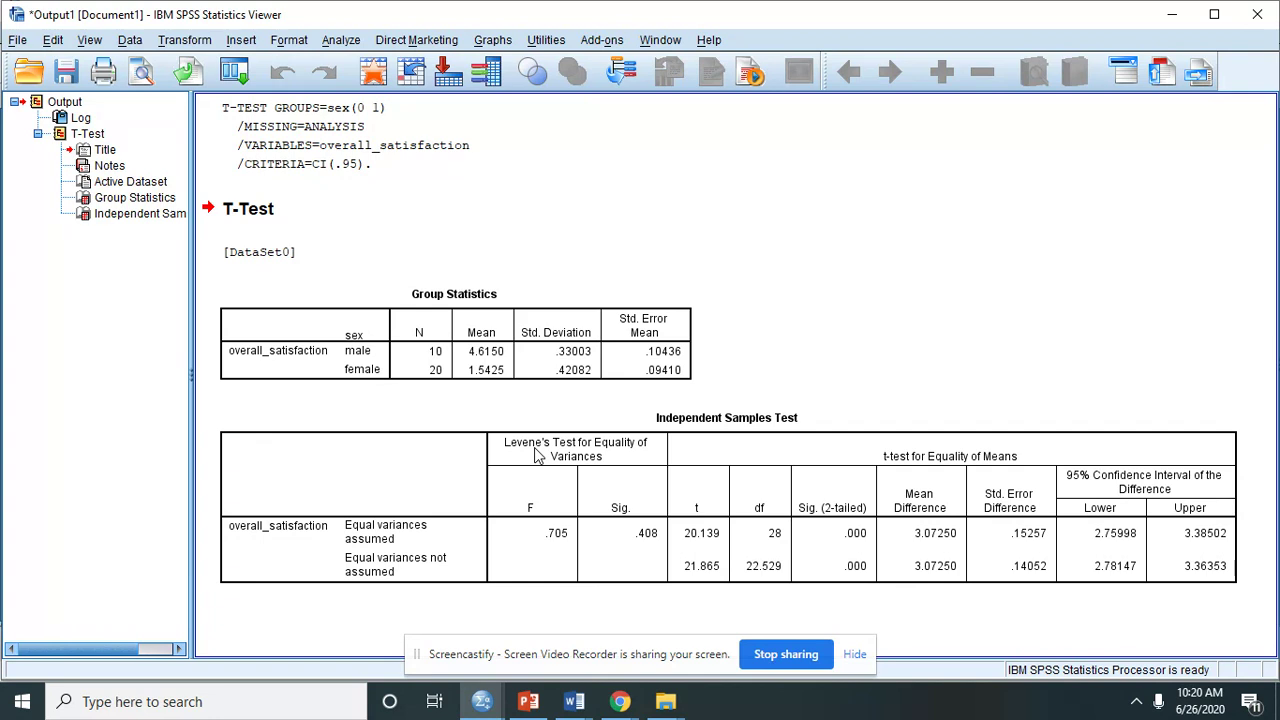
left_click(512, 314)
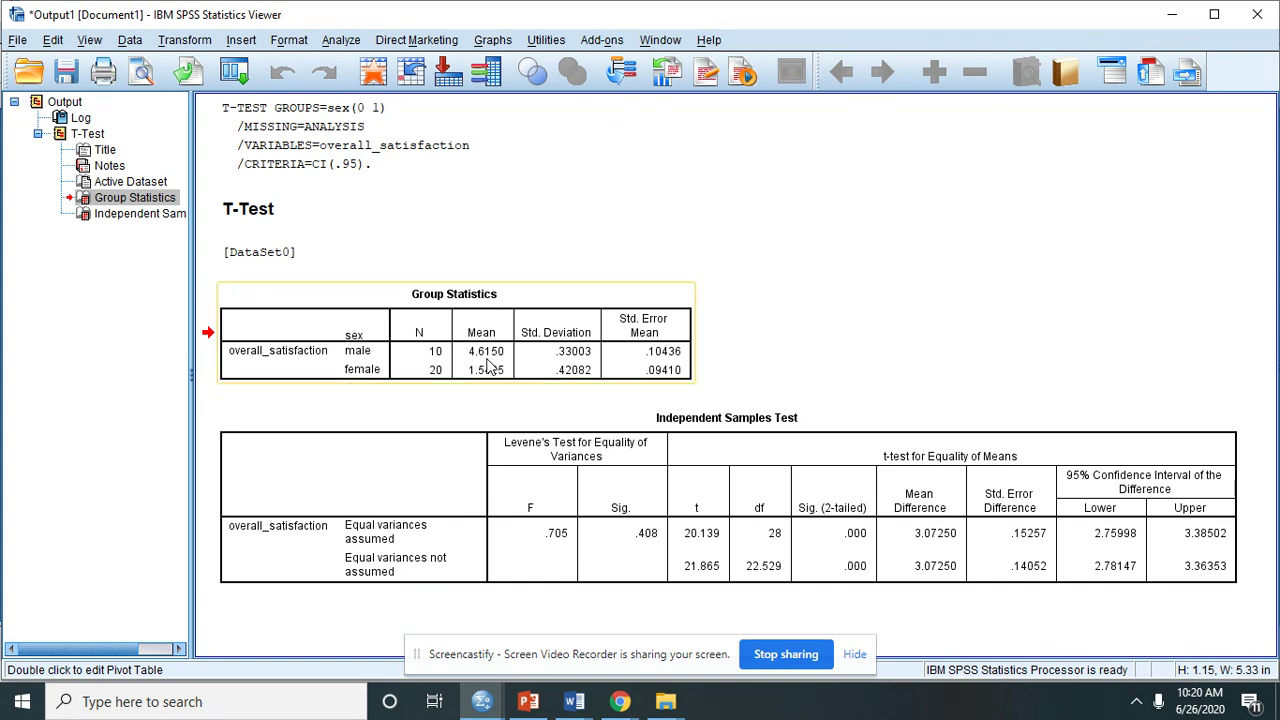
left_click(361, 383)
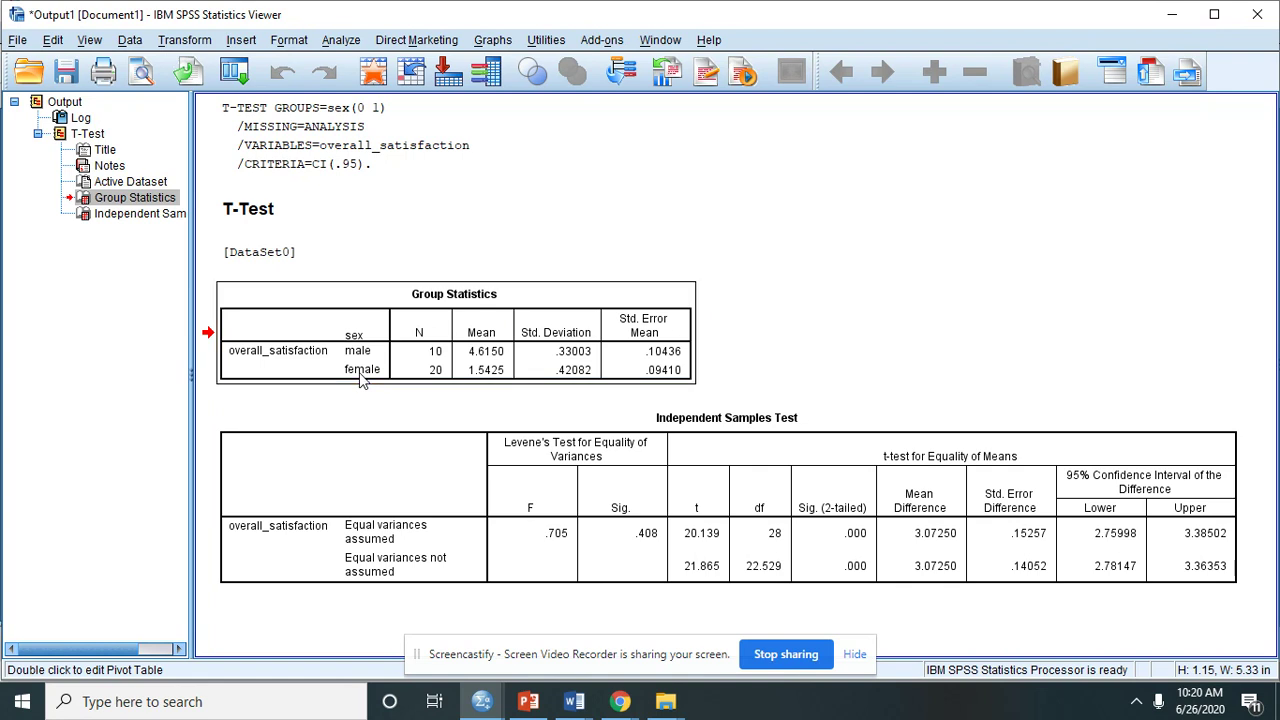
left_click(364, 377)
left_click(597, 485)
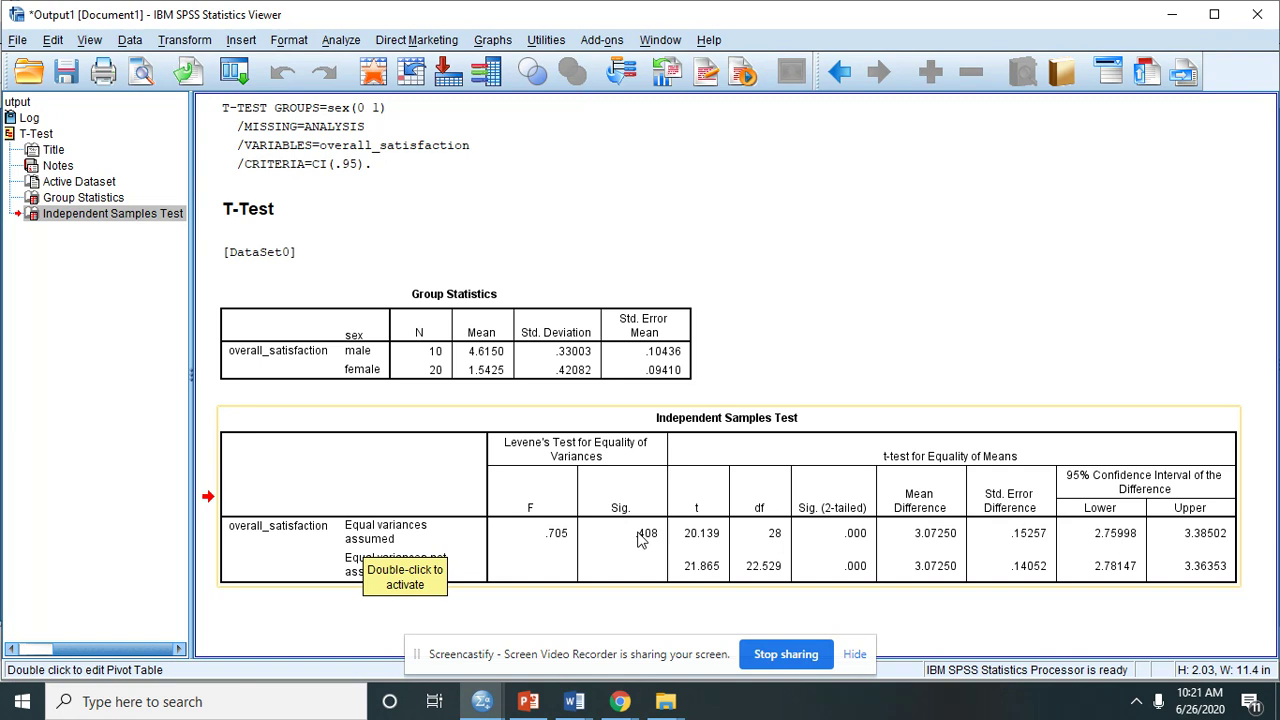
left_click(362, 567)
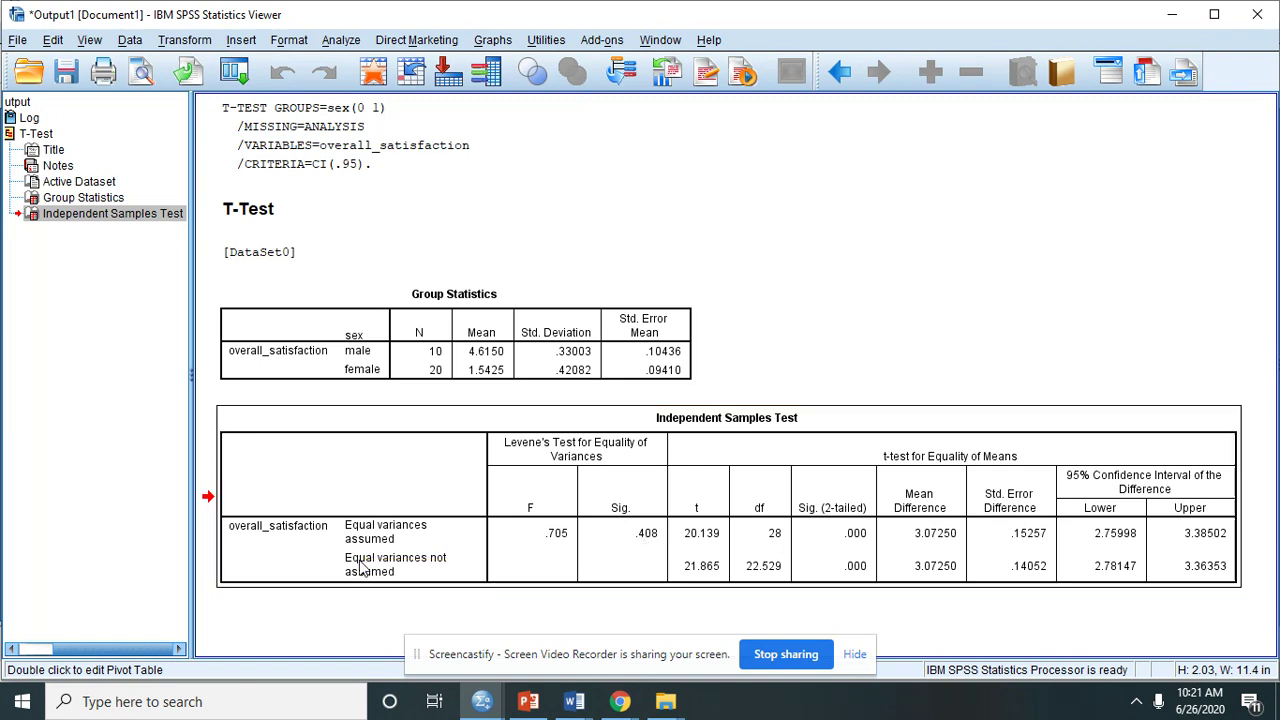
left_click(700, 538)
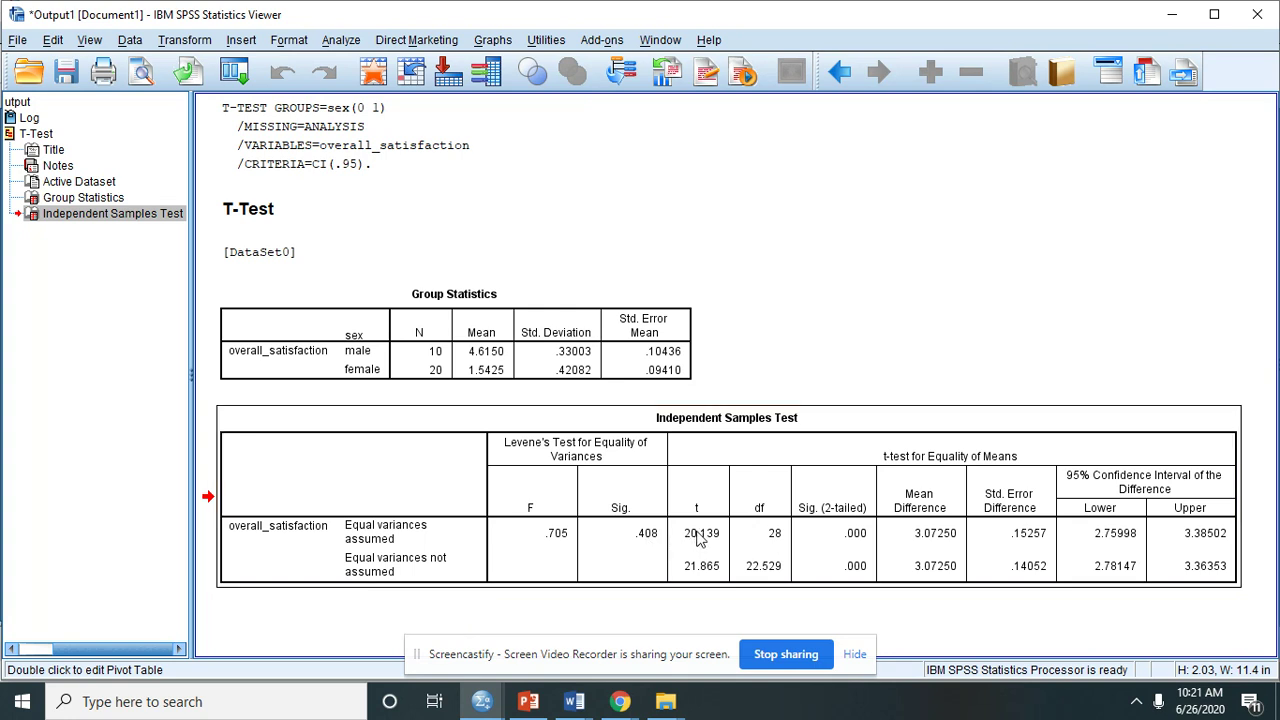
left_click(845, 538)
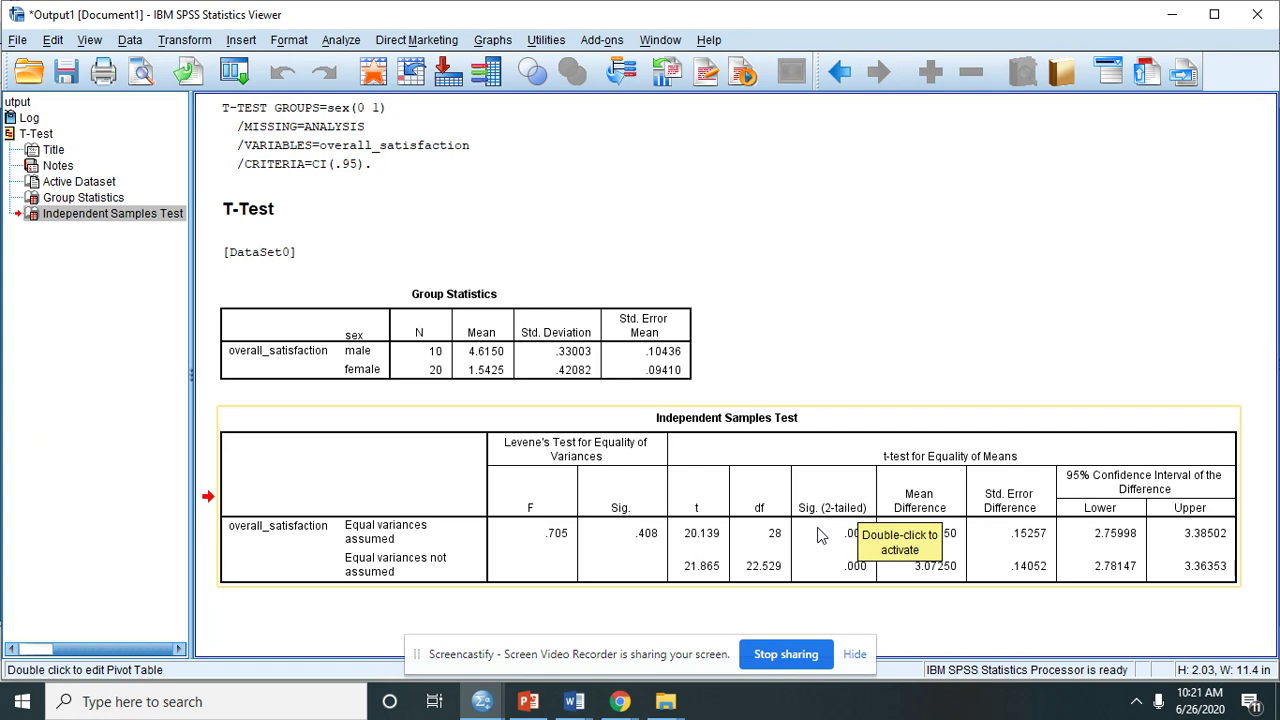
left_click(818, 537)
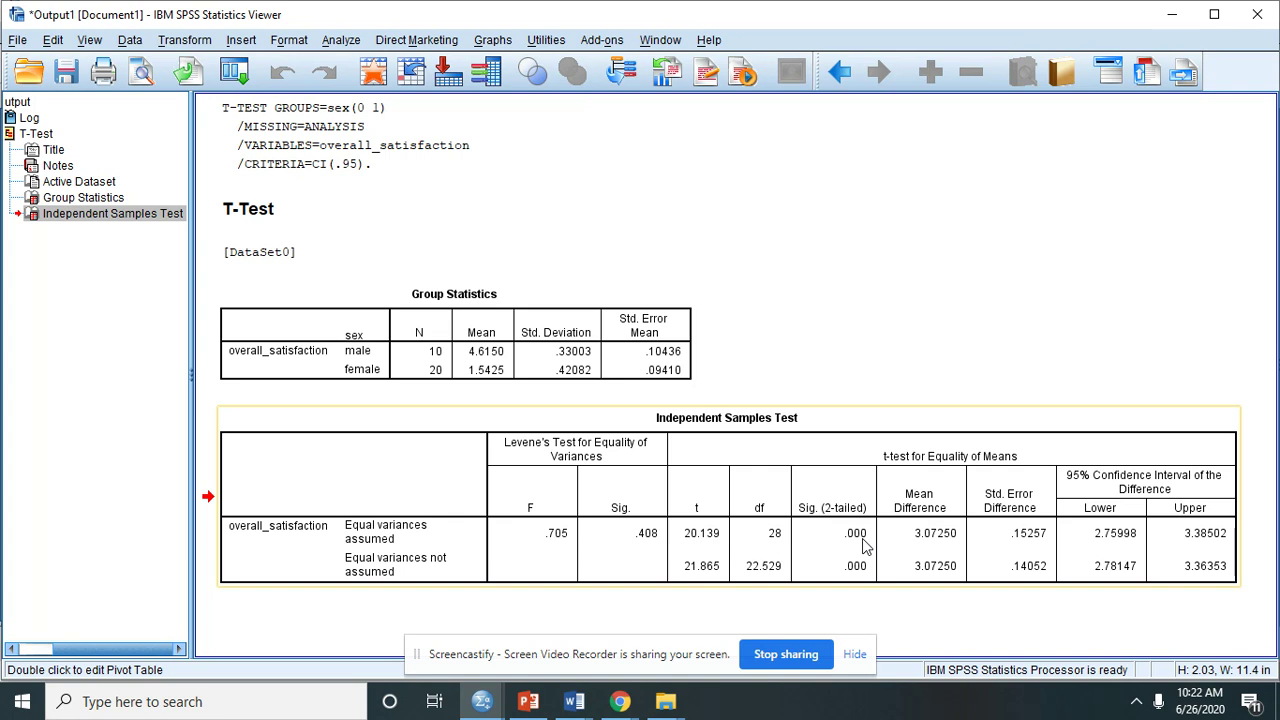
left_click(527, 326)
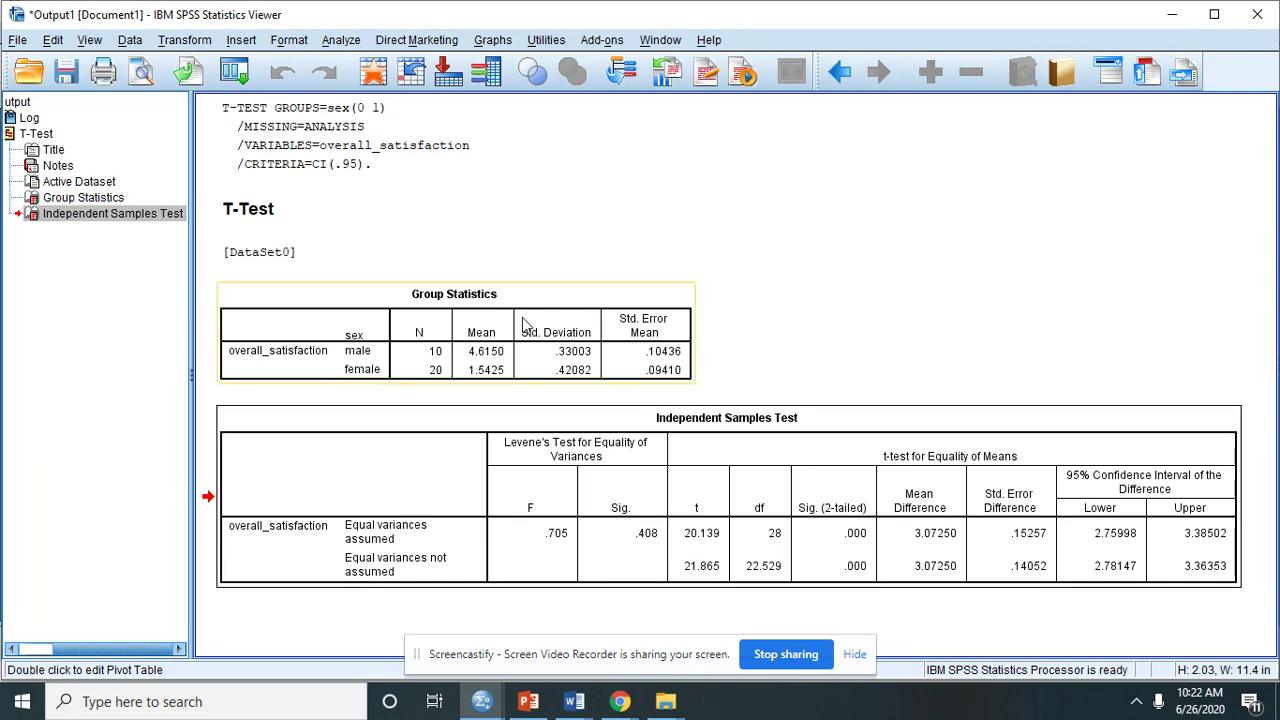